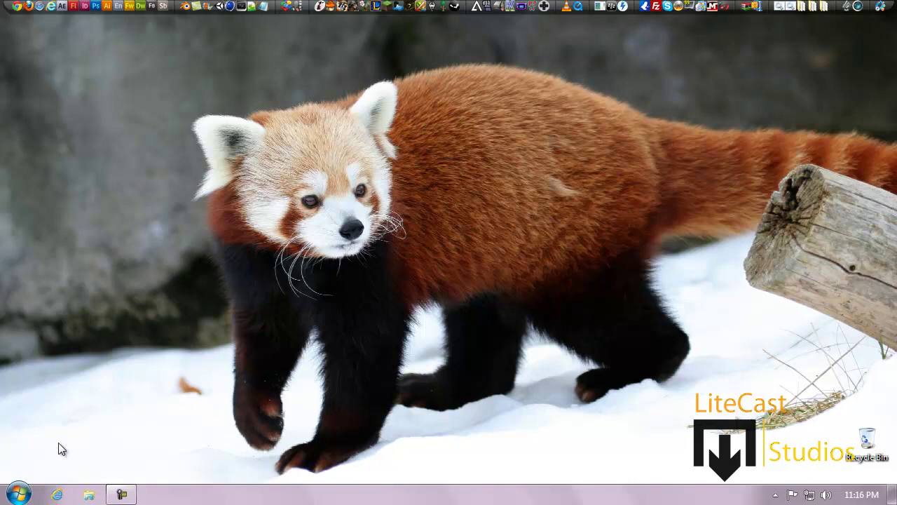
# Open the computer's system properties and view its Windows Experience Index subscores.
pyautogui.click(21, 497)
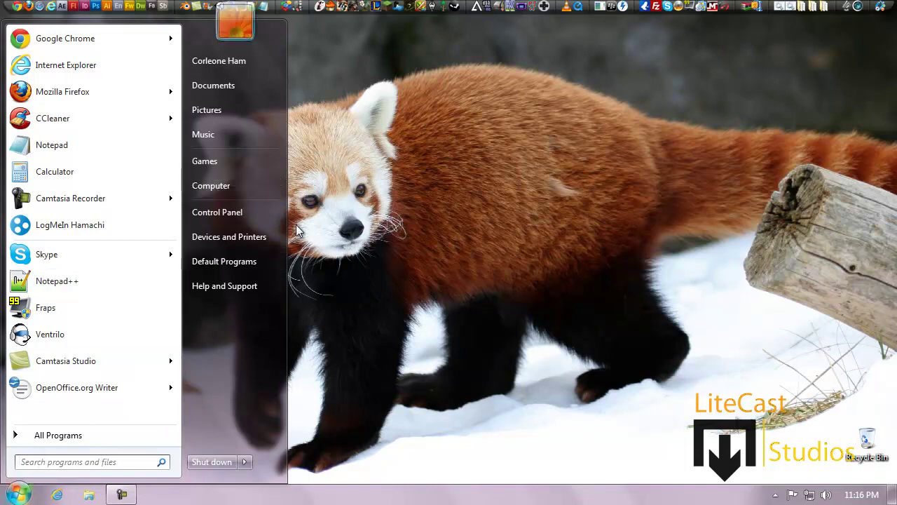
pyautogui.rightClick(219, 189)
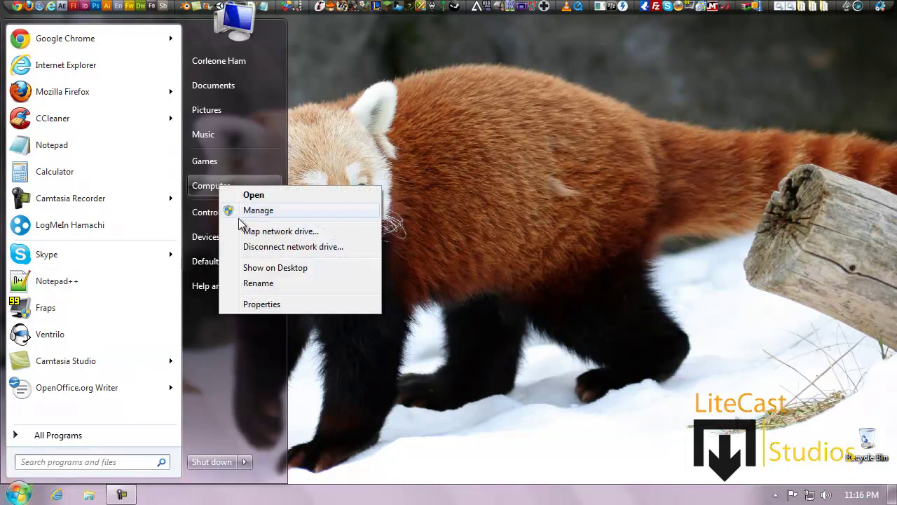
pyautogui.click(245, 305)
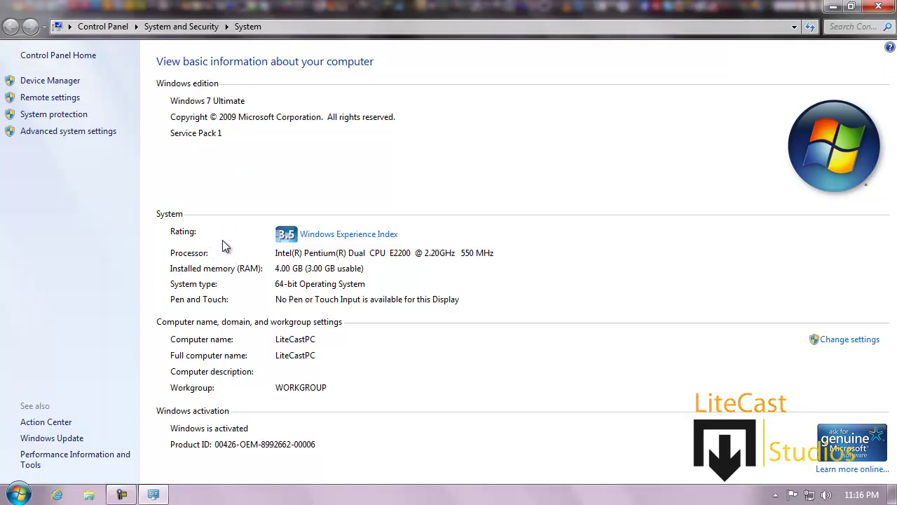
pyautogui.click(354, 239)
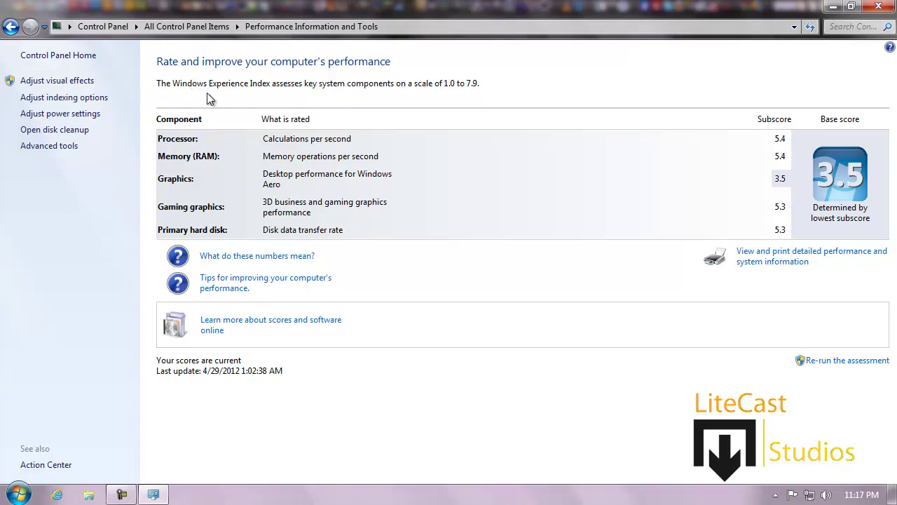
# Open Performance Monitor from the advanced performance tools, review the System Summary down to the processor information, and close it.
pyautogui.click(75, 147)
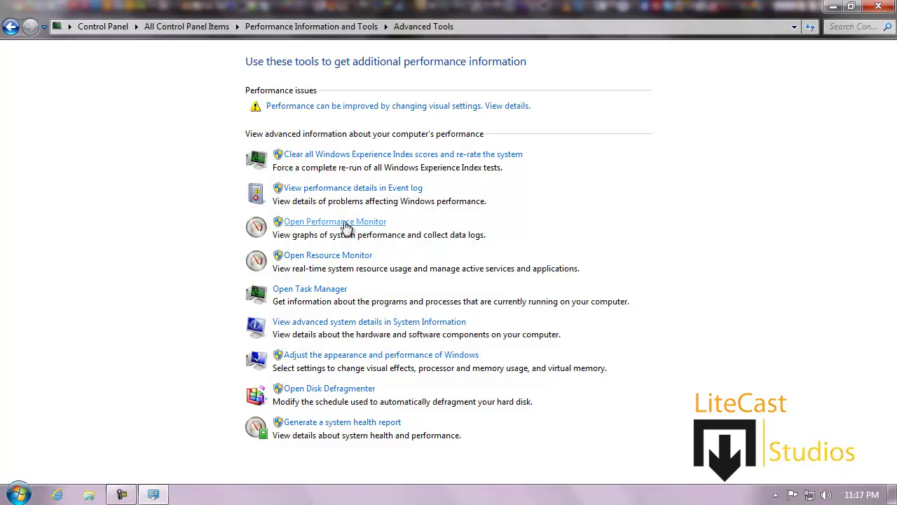
pyautogui.click(346, 223)
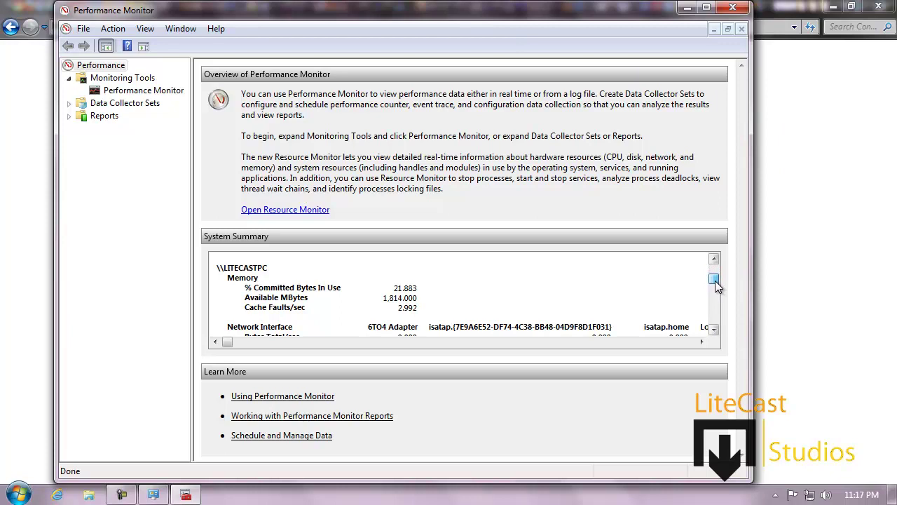
pyautogui.scroll(-1, 715, 291)
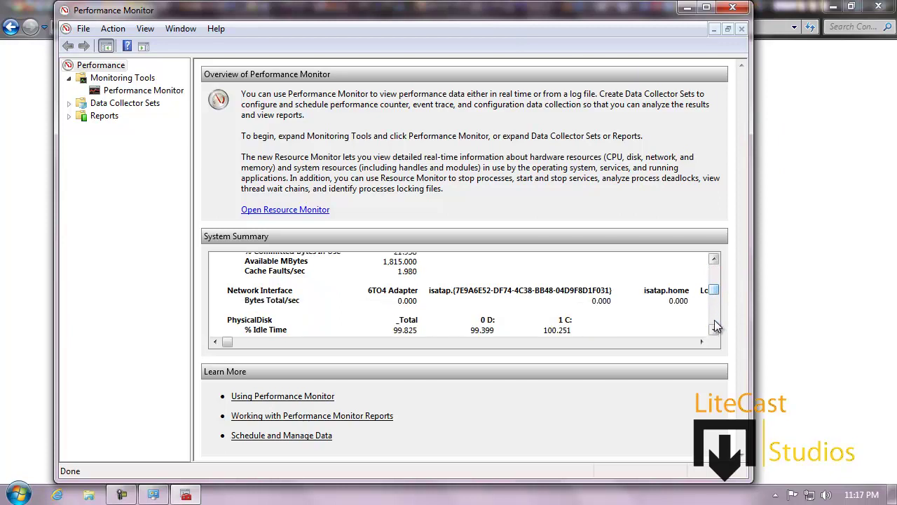
pyautogui.moveTo(712, 290); pyautogui.dragTo(713, 315)
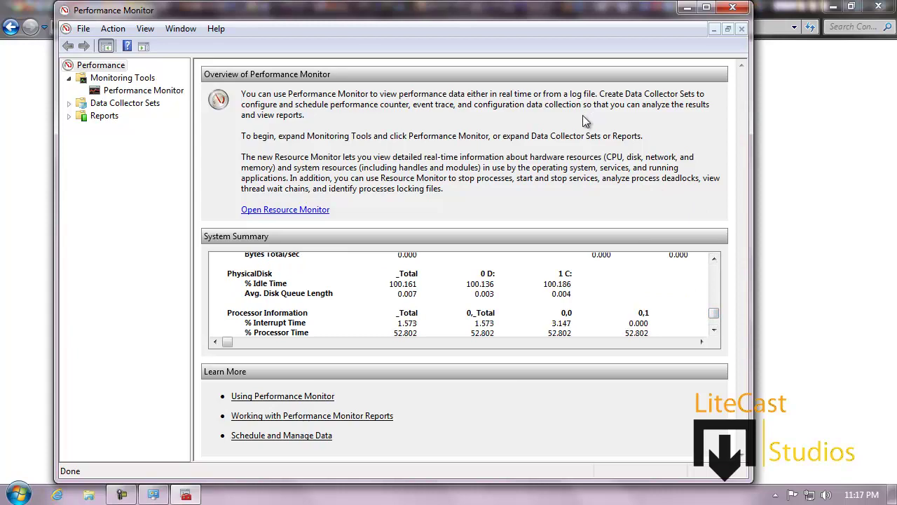
pyautogui.moveTo(254, 96); pyautogui.dragTo(489, 98)
pyautogui.click(493, 114)
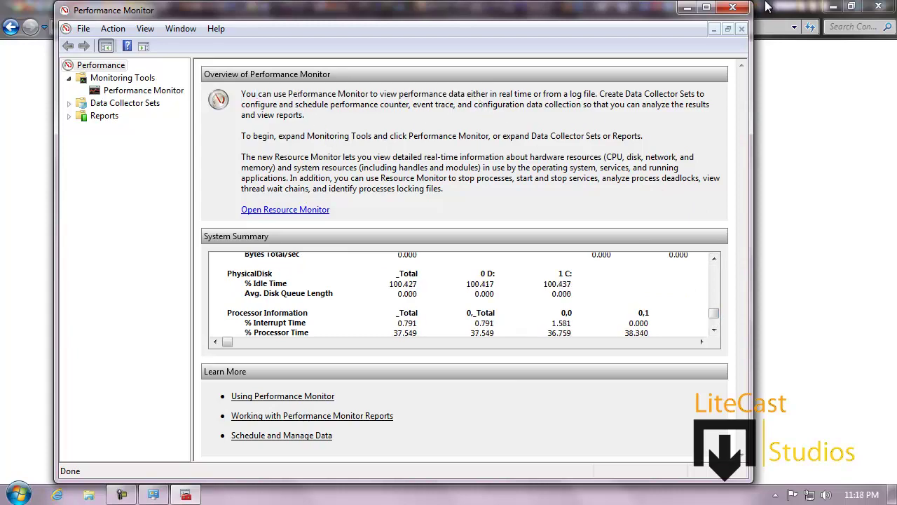
pyautogui.click(733, 7)
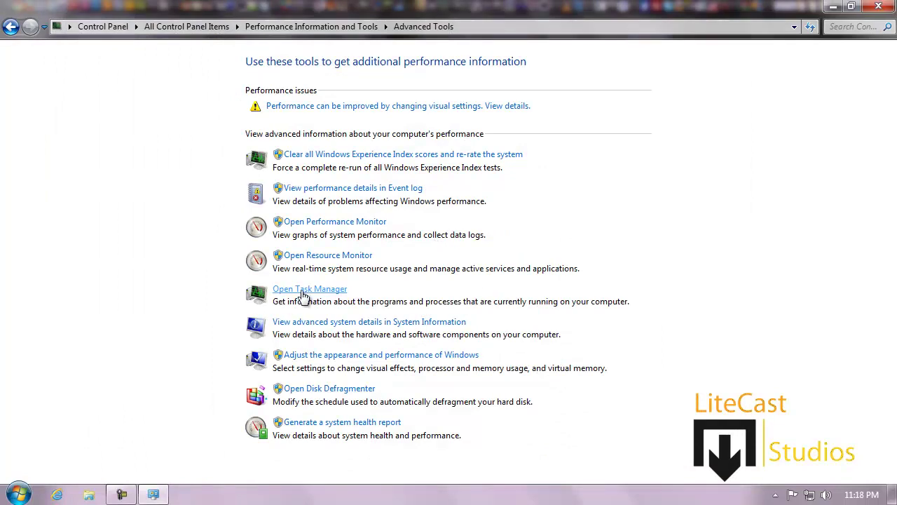
# Restore the Advanced Tools window to a smaller size, view Task Manager from its list, and close both windows.
pyautogui.click(846, 11)
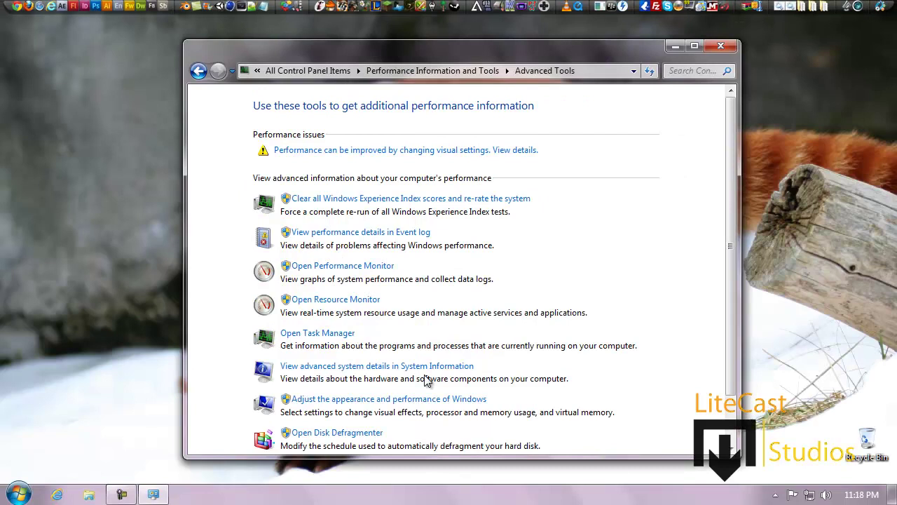
pyautogui.moveTo(454, 44); pyautogui.dragTo(448, 31)
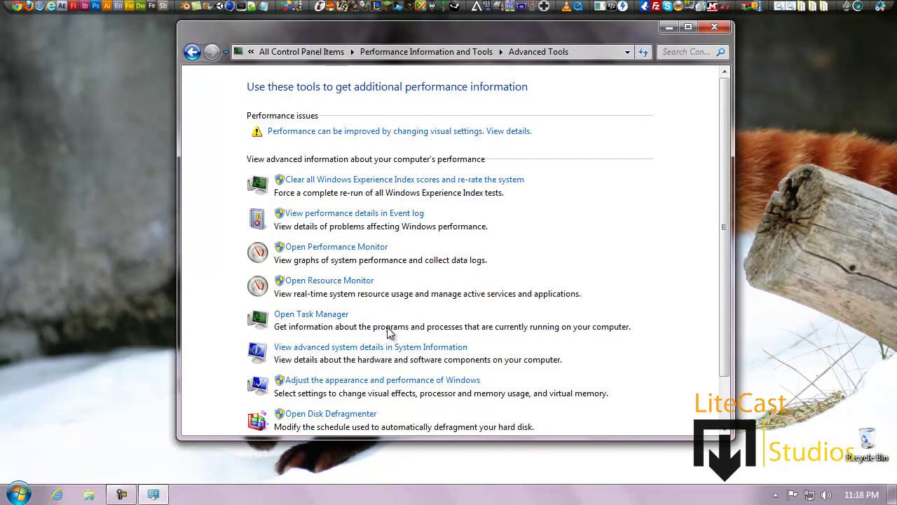
pyautogui.click(317, 315)
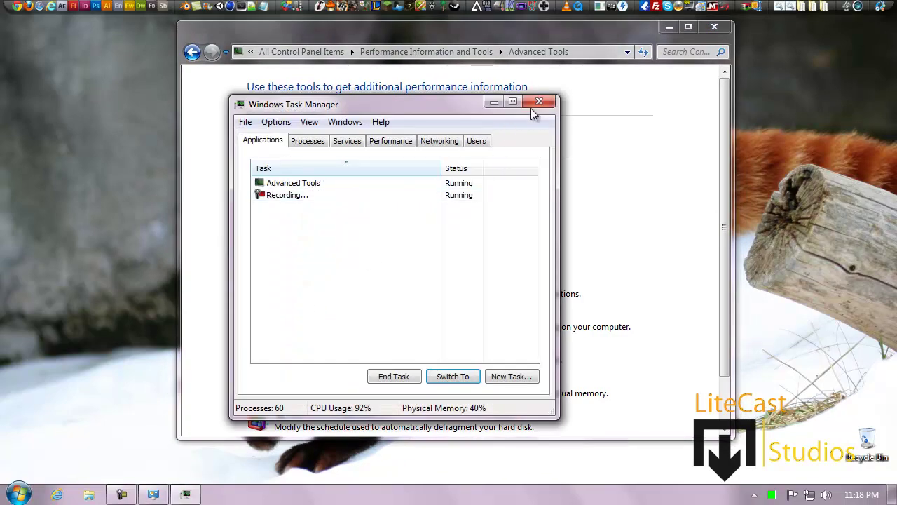
pyautogui.click(532, 107)
pyautogui.click(715, 27)
# Start Task Manager from the desktop and examine its running processes in a maximized window.
pyautogui.rightClick(424, 495)
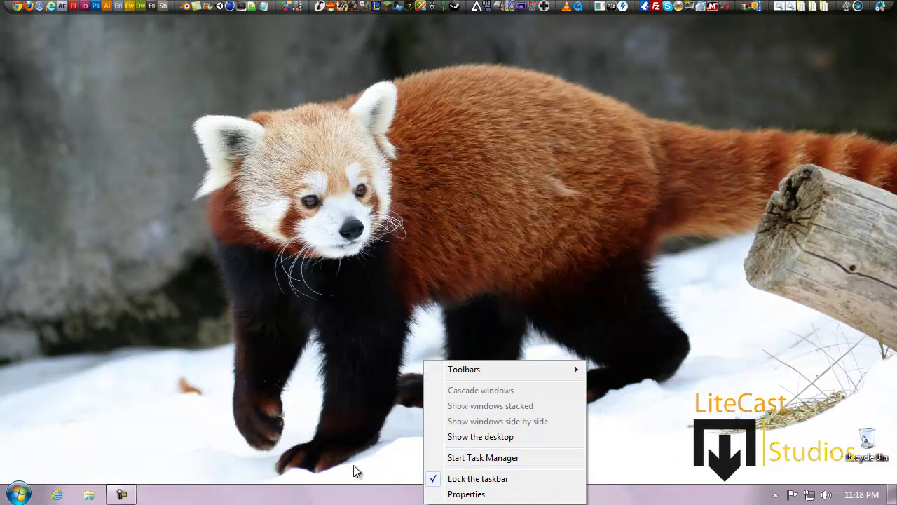
pyautogui.click(477, 460)
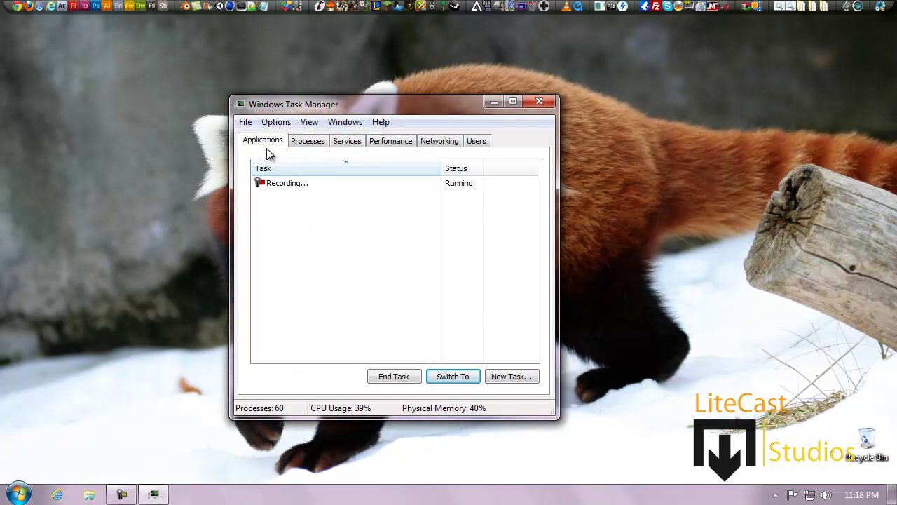
pyautogui.click(308, 141)
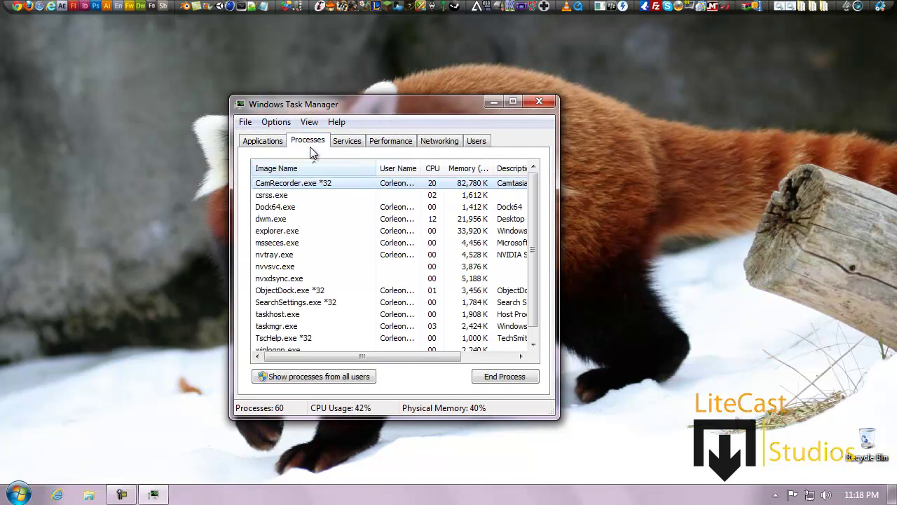
pyautogui.scroll(-1, 526, 184)
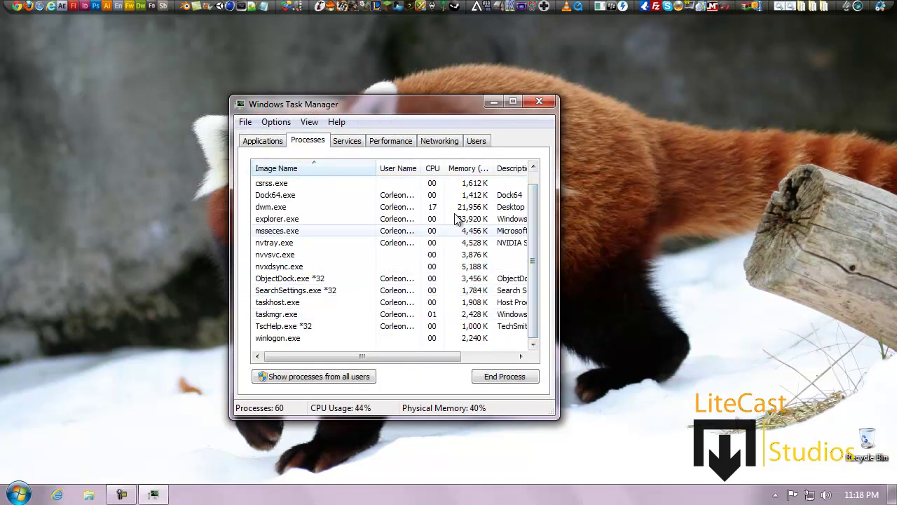
pyautogui.scroll(1, 529, 120)
pyautogui.doubleClick(526, 113)
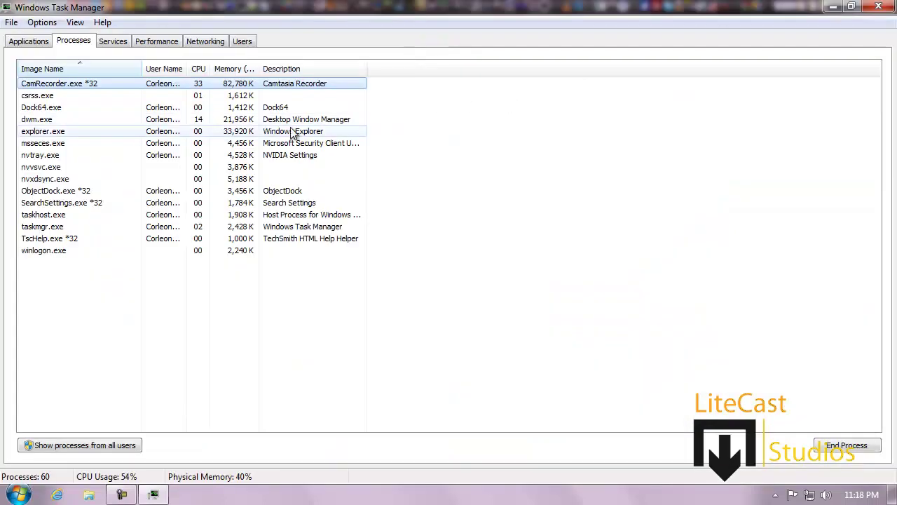
# Review the services list and the CPU and physical memory usage, including the total physical memory figure.
pyautogui.click(107, 43)
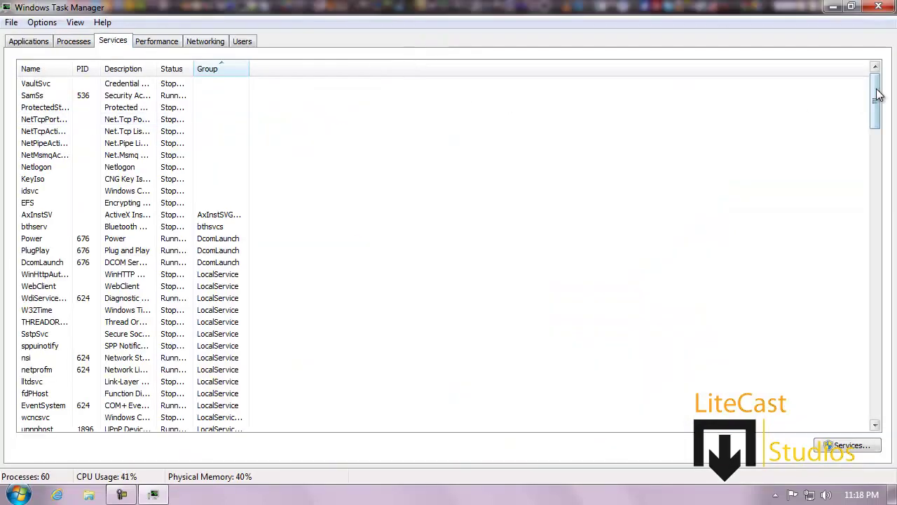
pyautogui.moveTo(875, 86); pyautogui.dragTo(876, 175)
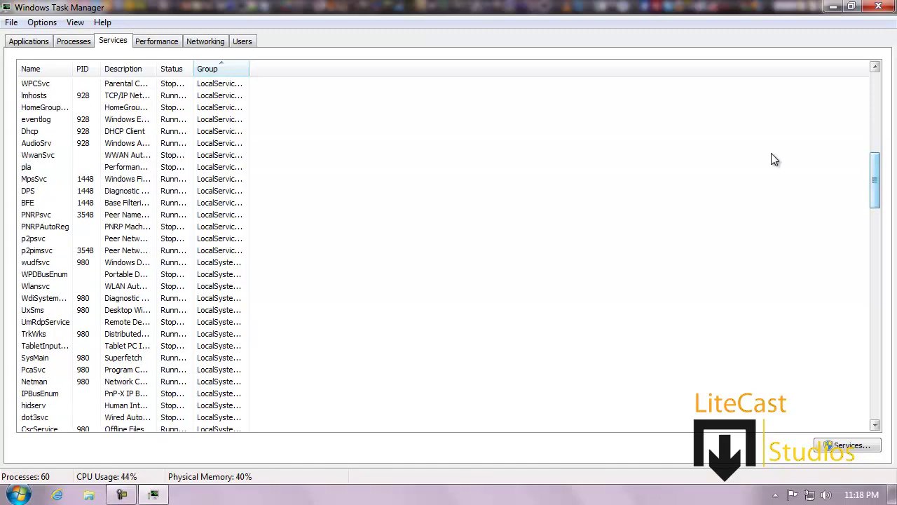
pyautogui.click(152, 42)
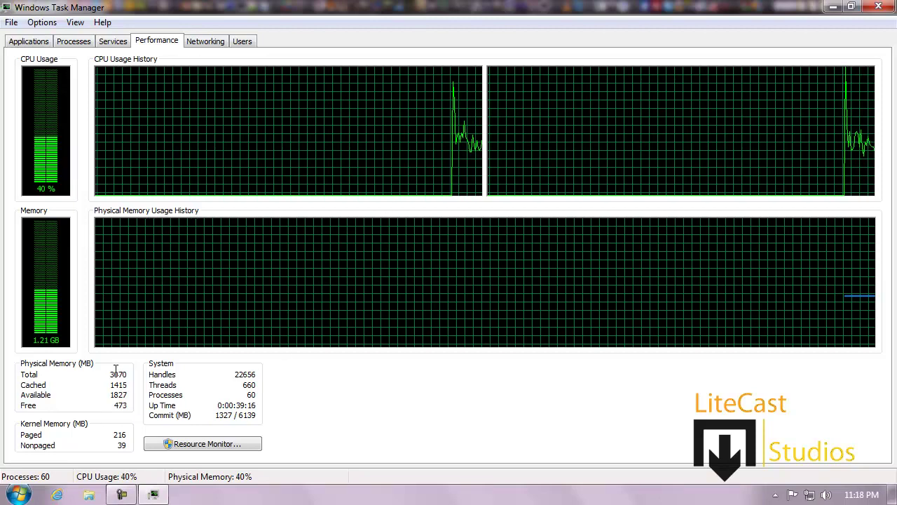
pyautogui.moveTo(110, 385); pyautogui.dragTo(128, 373)
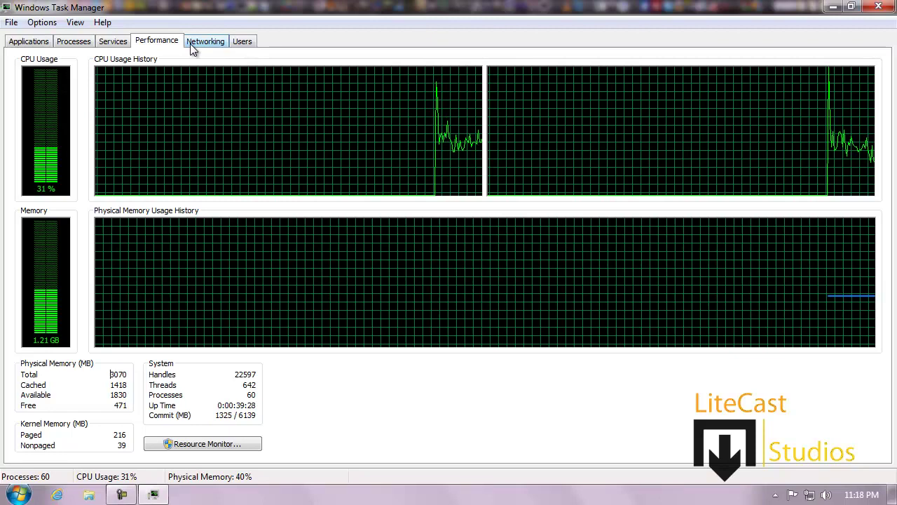
# Check the network adapter activity and the logged-on users, and close Task Manager.
pyautogui.click(190, 43)
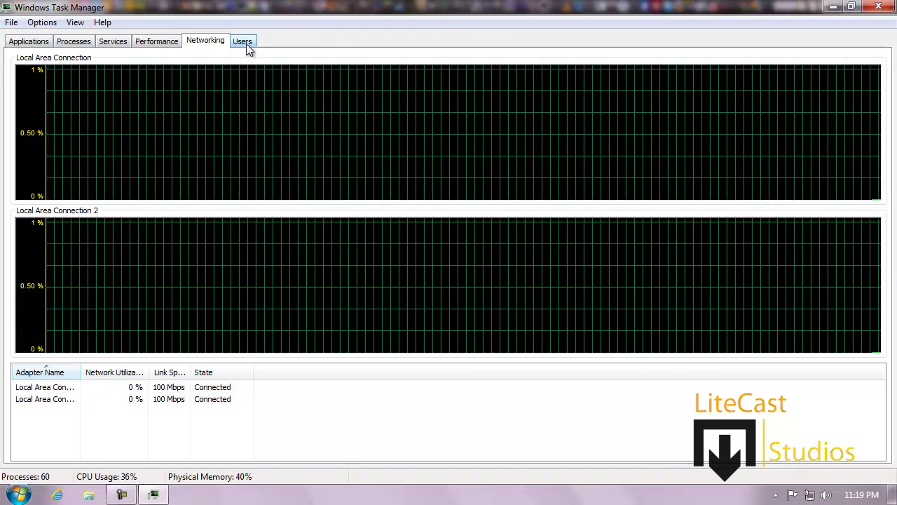
pyautogui.click(246, 42)
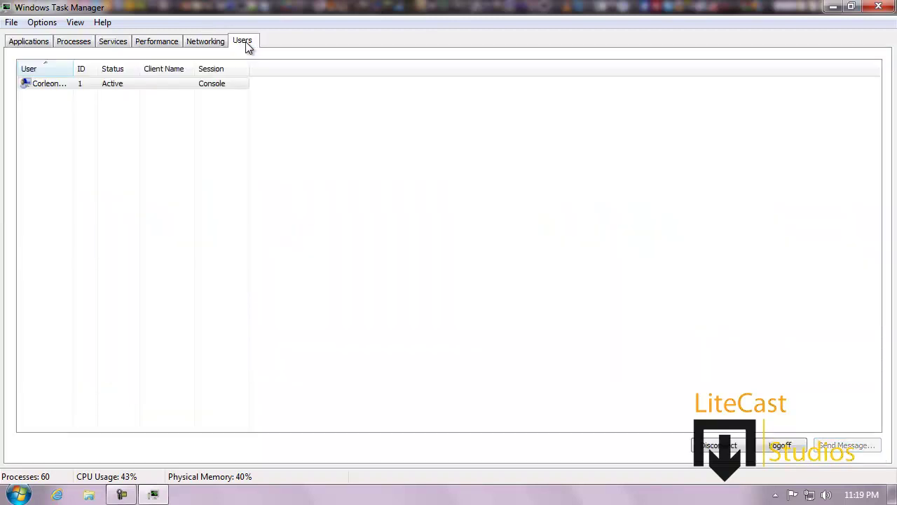
pyautogui.click(217, 135)
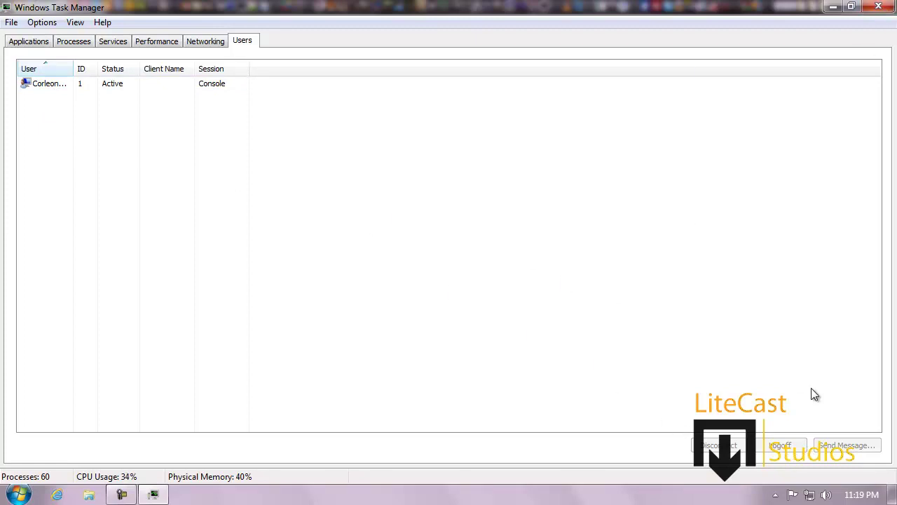
pyautogui.click(880, 9)
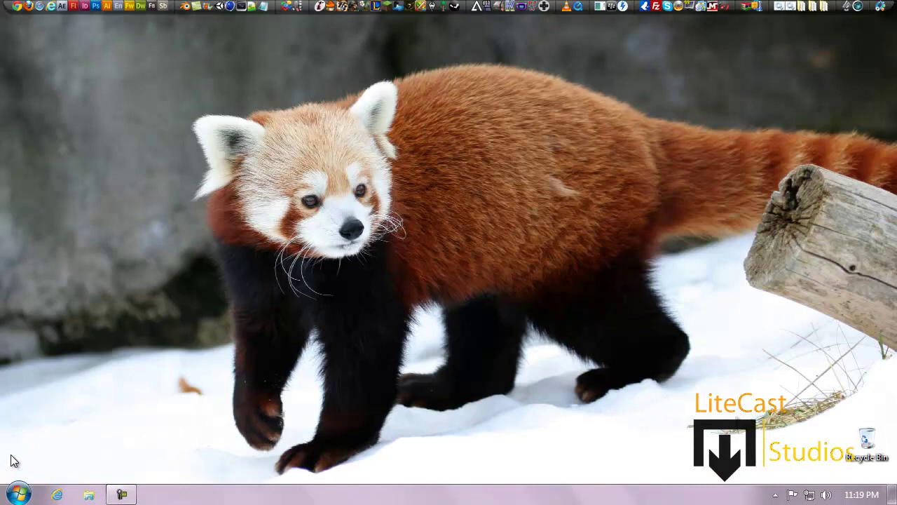
# Open the Virtual Memory settings through the computer's advanced system settings and performance options.
pyautogui.click(19, 495)
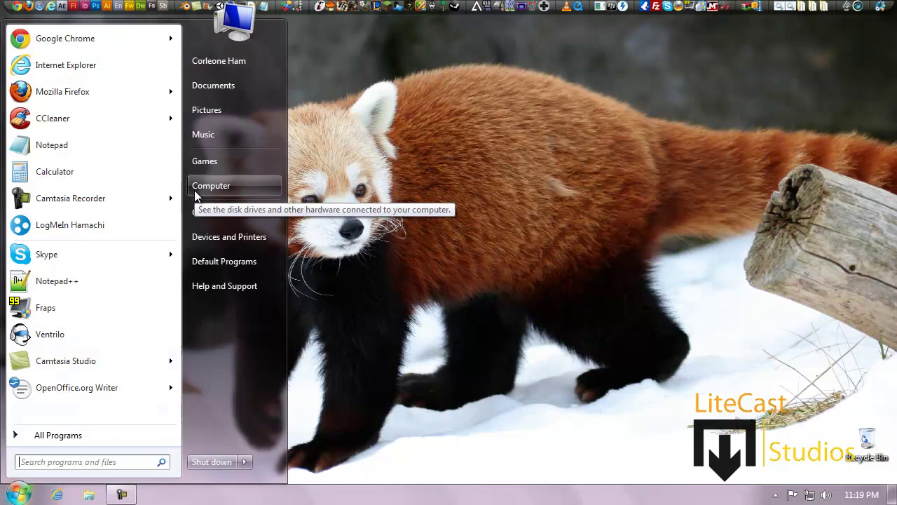
pyautogui.click(221, 189)
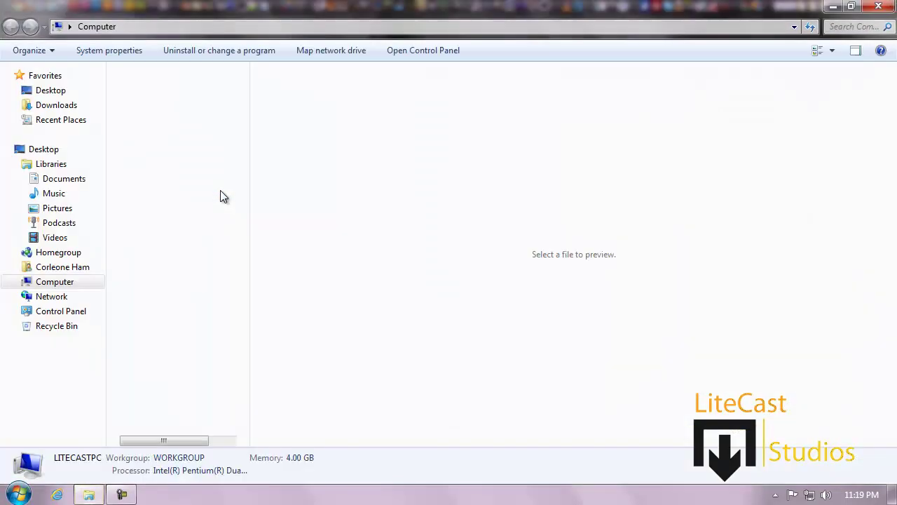
pyautogui.click(129, 53)
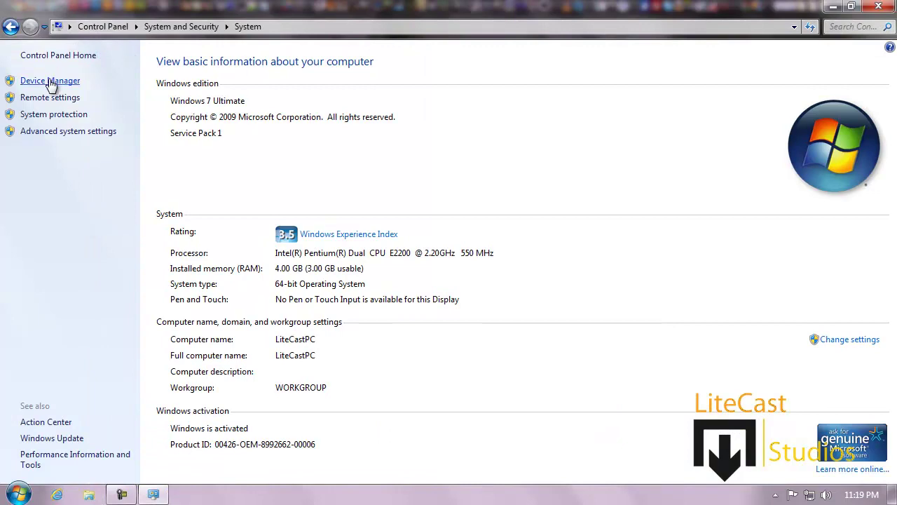
pyautogui.click(97, 132)
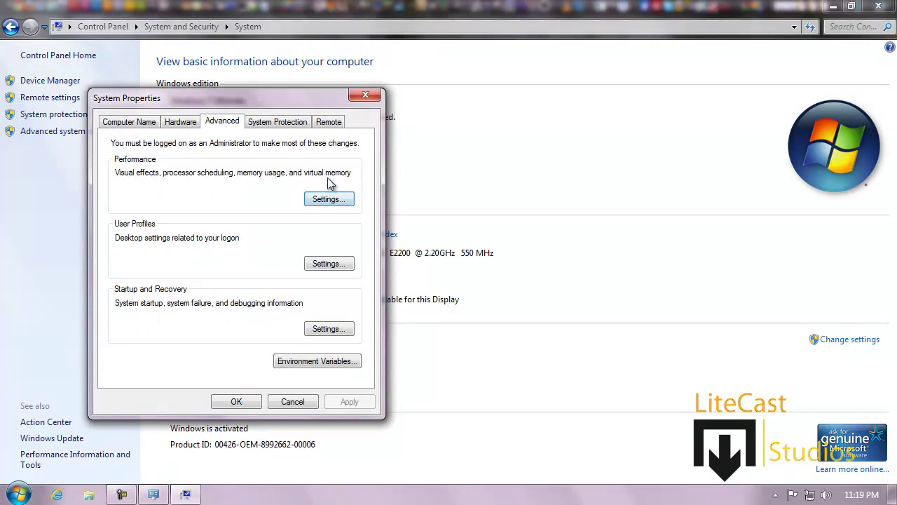
pyautogui.click(330, 200)
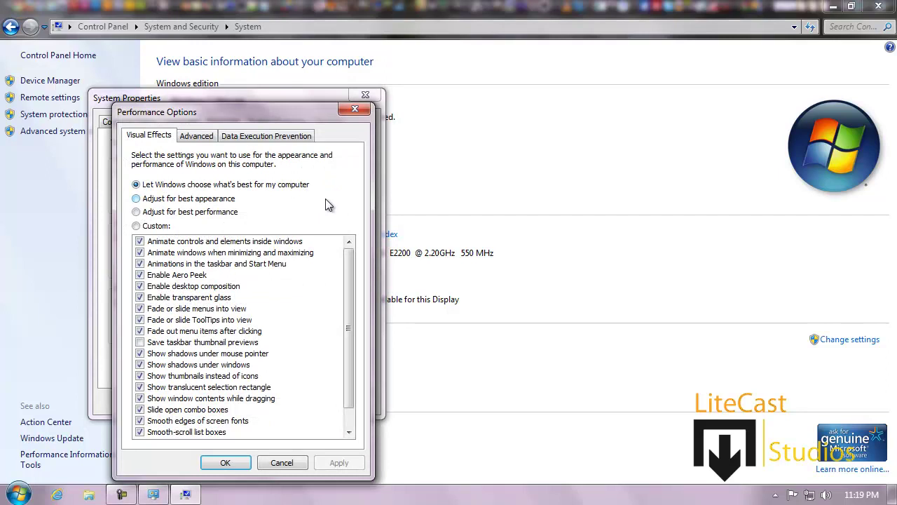
pyautogui.click(193, 137)
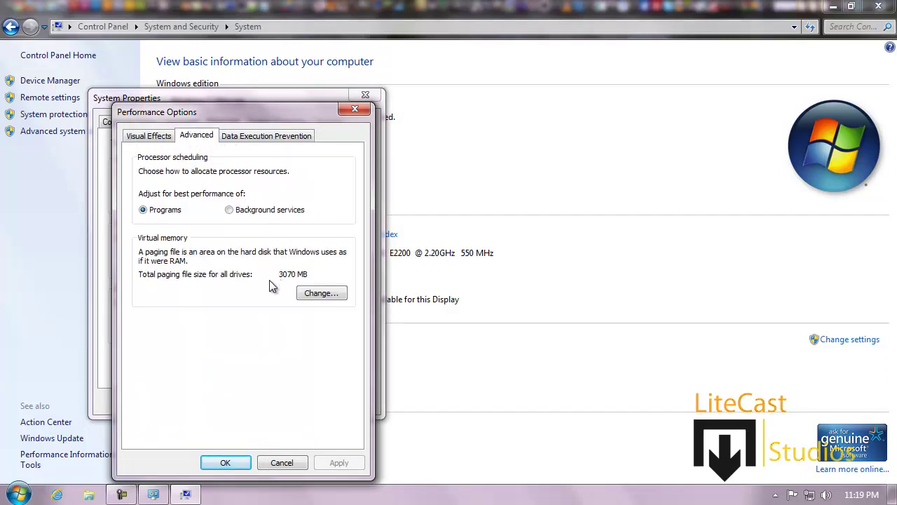
pyautogui.click(321, 293)
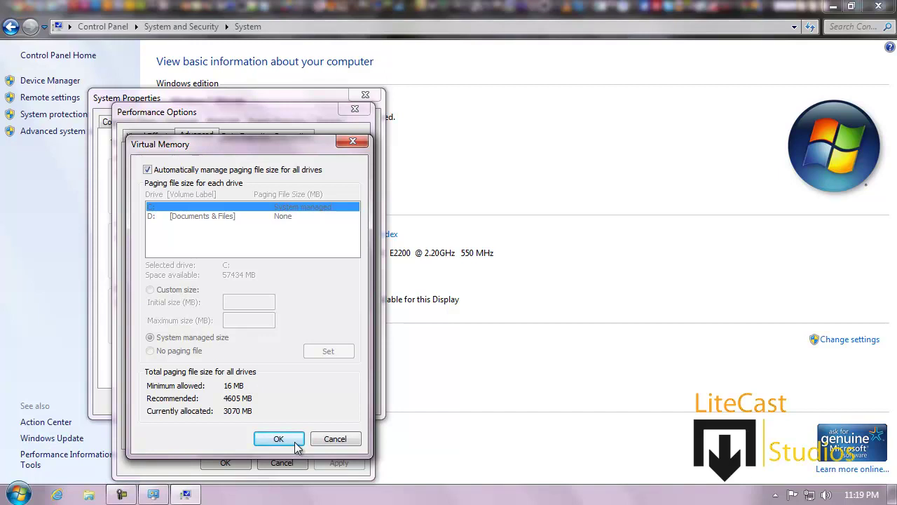
# Try the custom paging file size option for drive C, restore automatic paging file management for all drives, and accept the settings.
pyautogui.click(148, 170)
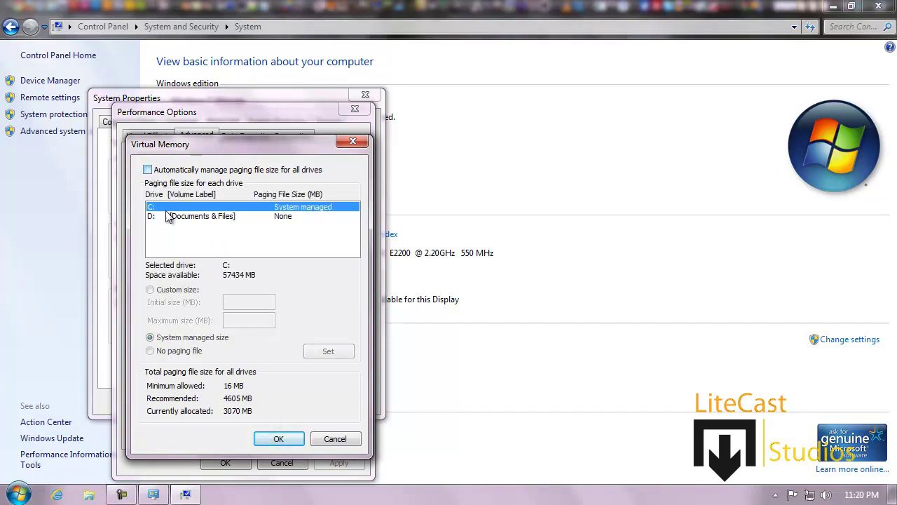
pyautogui.click(161, 291)
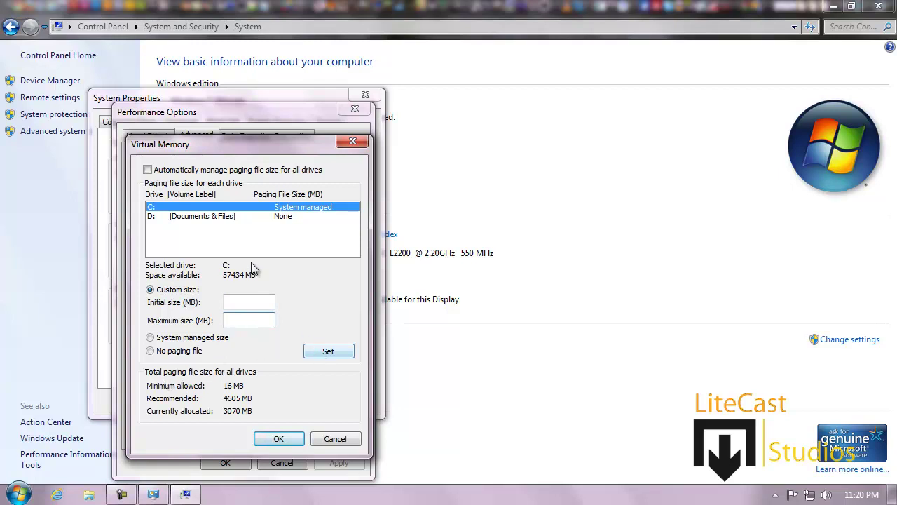
pyautogui.click(148, 169)
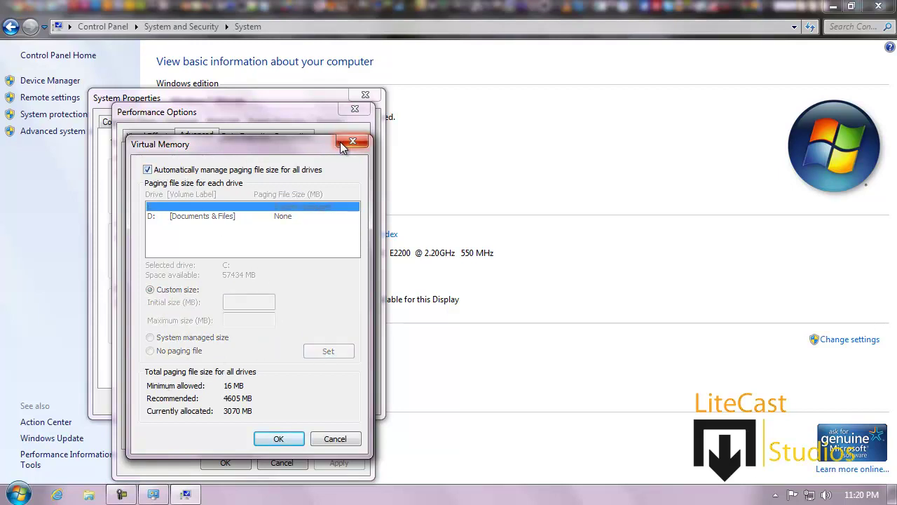
pyautogui.click(279, 438)
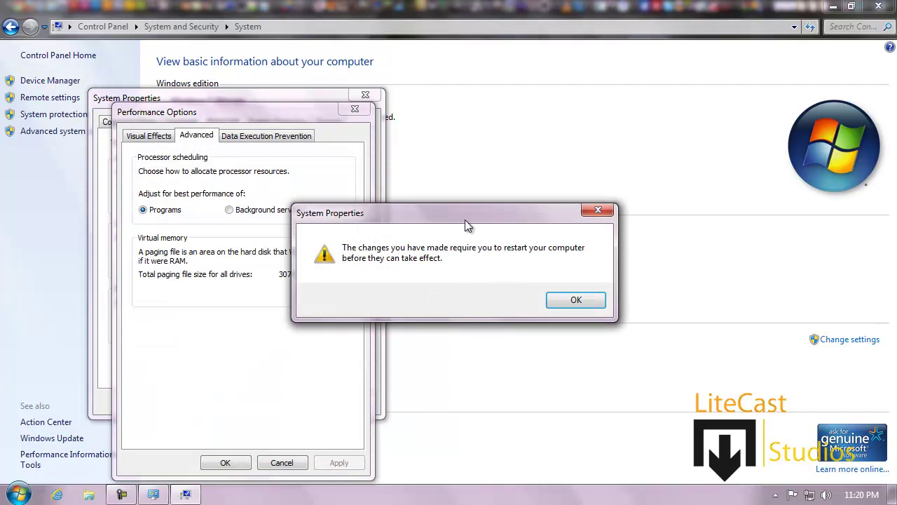
pyautogui.moveTo(494, 212); pyautogui.dragTo(387, 209)
pyautogui.click(481, 294)
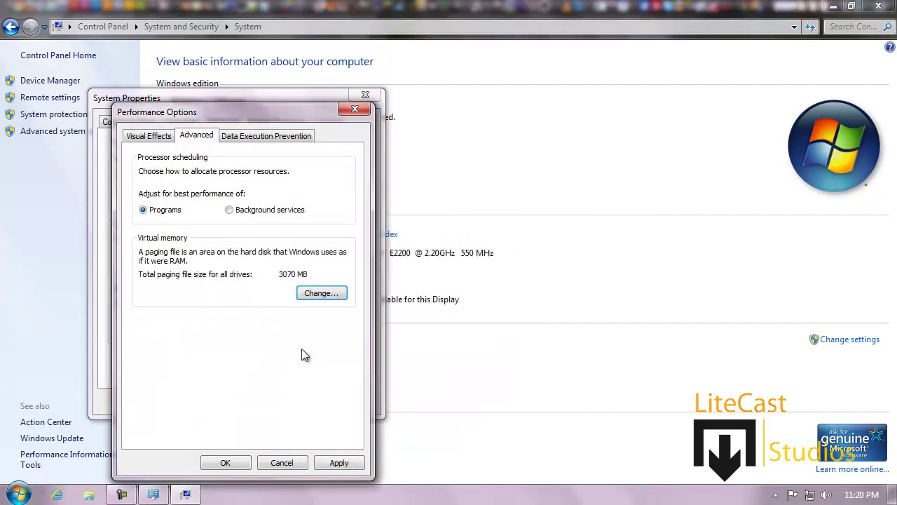
# Review the Data Execution Prevention and visual effects settings, and close Performance Options without applying changes.
pyautogui.click(231, 137)
pyautogui.click(145, 136)
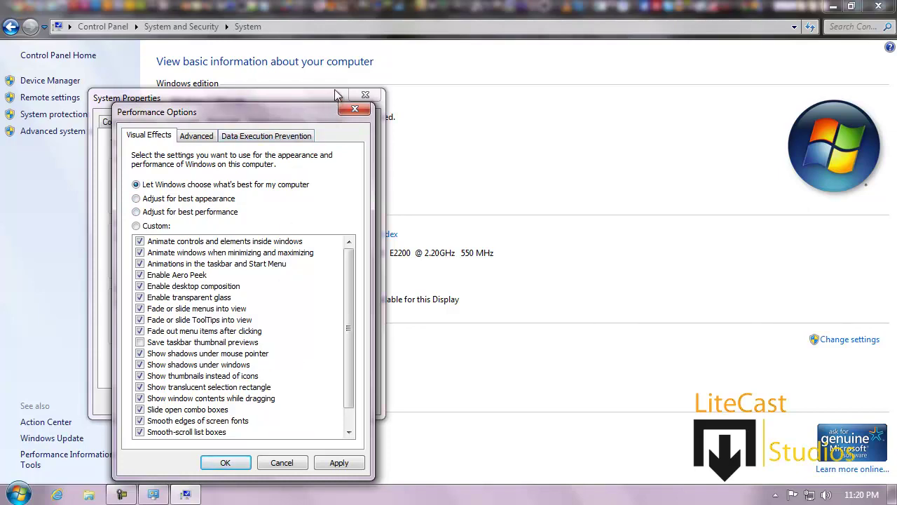
pyautogui.click(356, 109)
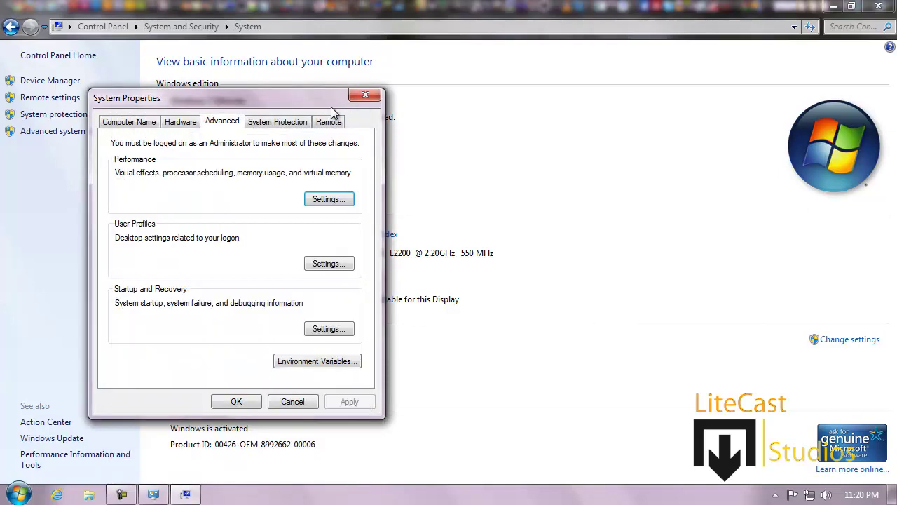
# Open Device Manager from the hardware settings in System Properties.
pyautogui.moveTo(320, 104); pyautogui.dragTo(382, 96)
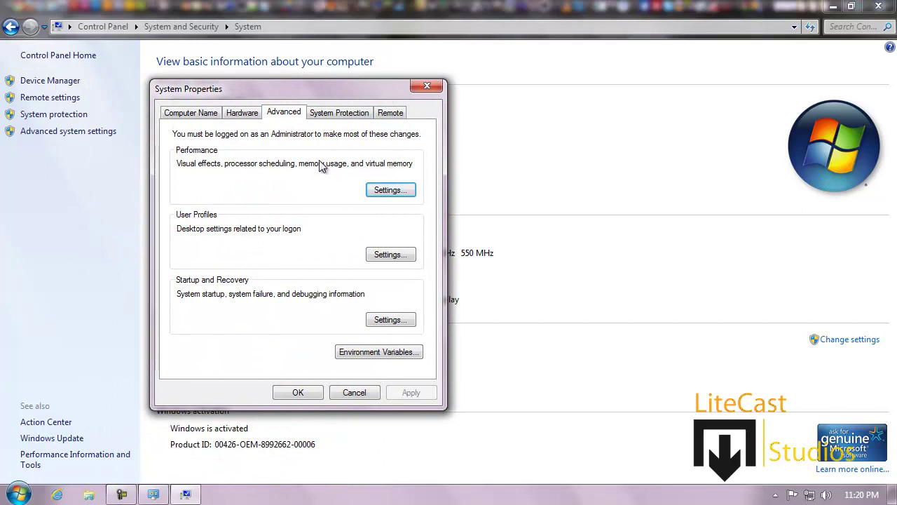
pyautogui.click(242, 114)
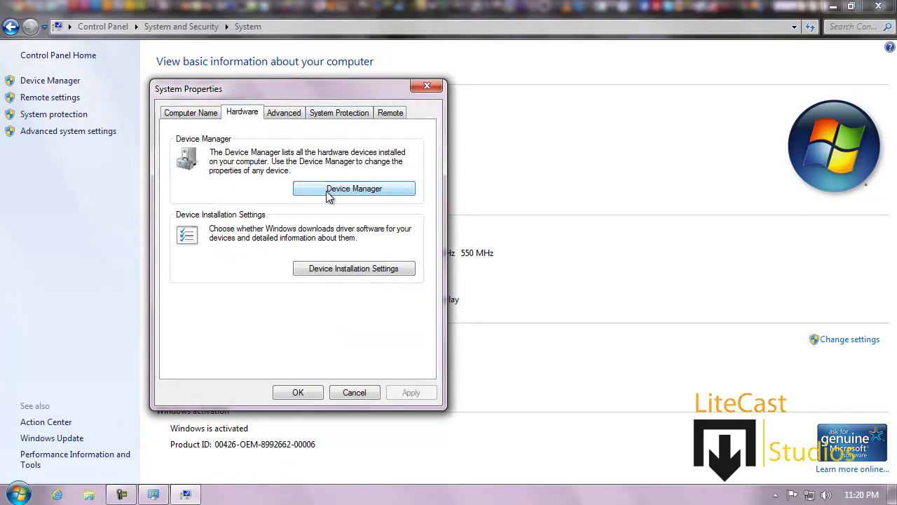
pyautogui.click(387, 190)
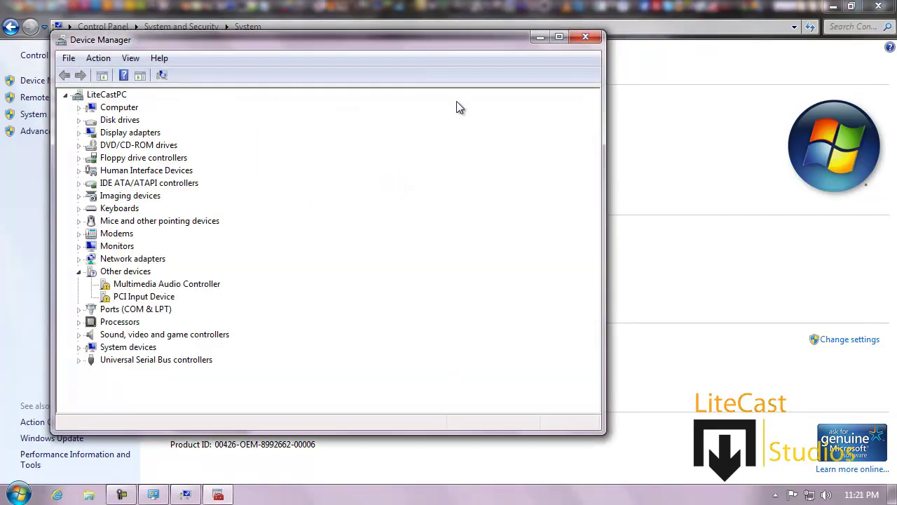
# Examine the hard drives listed under Disk drives in Device Manager and collapse the category.
pyautogui.click(118, 109)
pyautogui.click(119, 120)
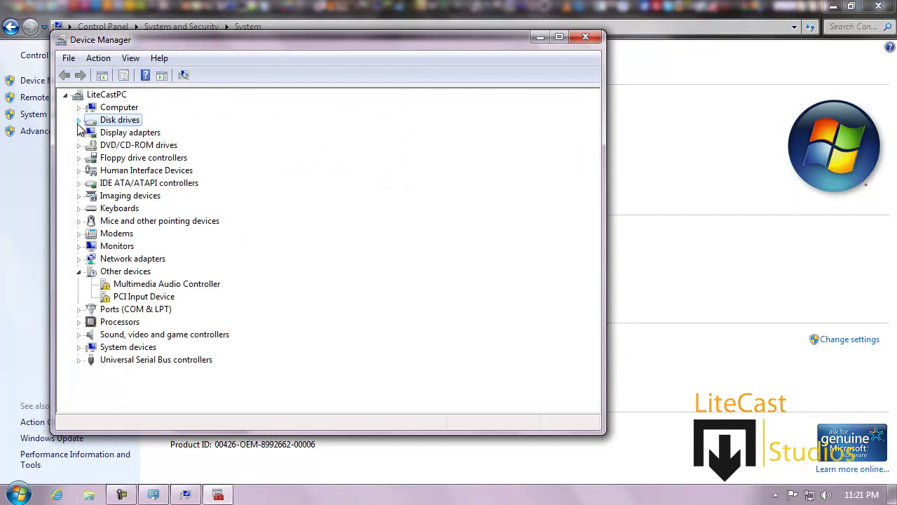
pyautogui.click(78, 120)
pyautogui.click(79, 121)
pyautogui.click(80, 121)
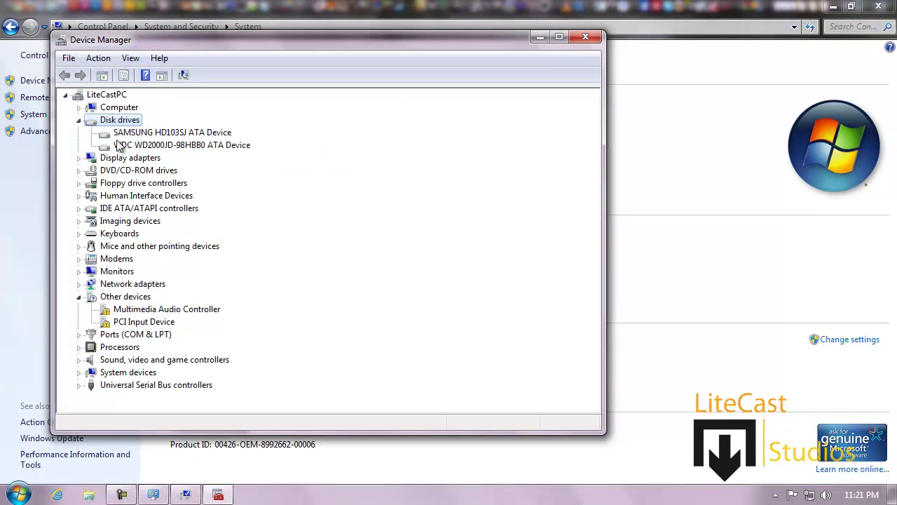
pyautogui.click(79, 120)
# Examine the devices under Display adapters and DVD/CD-ROM drives, collapsing both categories.
pyautogui.click(79, 145)
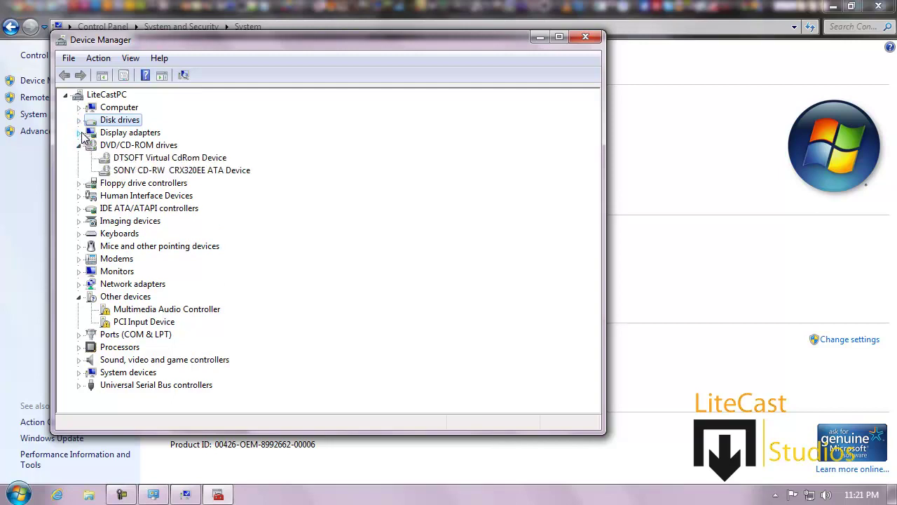
pyautogui.click(79, 133)
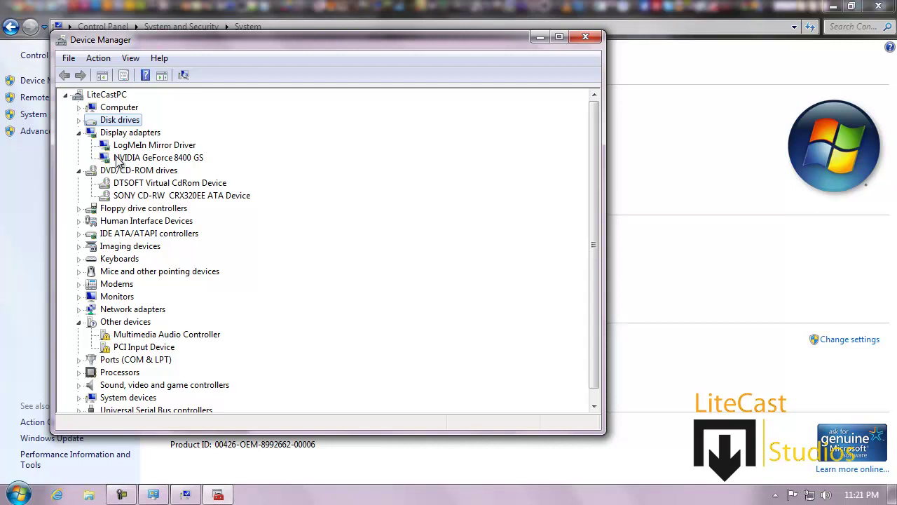
pyautogui.click(80, 132)
pyautogui.click(79, 145)
pyautogui.click(80, 145)
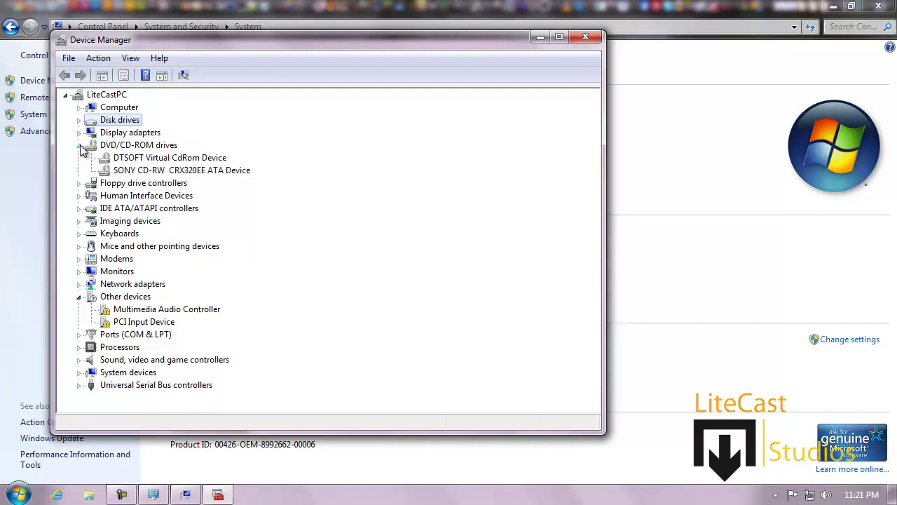
pyautogui.click(79, 145)
# Check the floppy drive controllers, Human Interface Devices and IDE ATA/ATAPI controllers, collapsing each category.
pyautogui.click(79, 158)
pyautogui.click(79, 157)
pyautogui.click(80, 170)
pyautogui.click(79, 170)
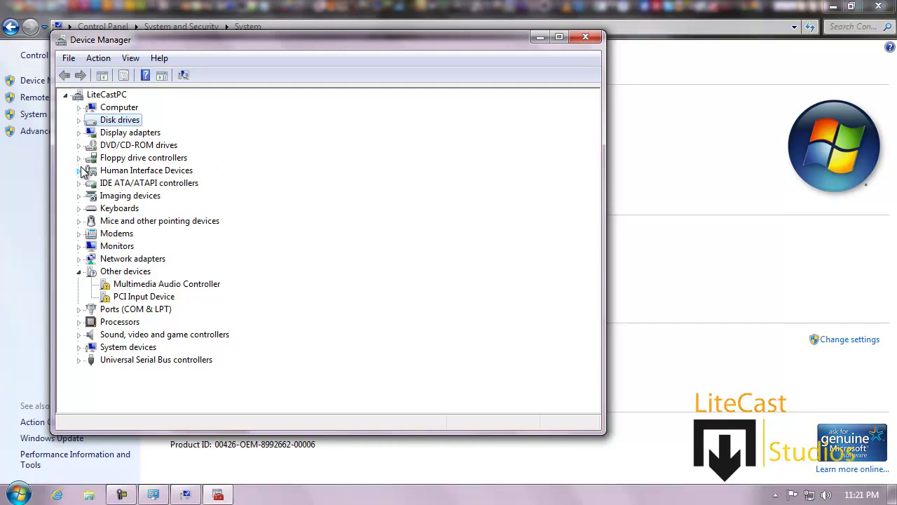
pyautogui.click(80, 183)
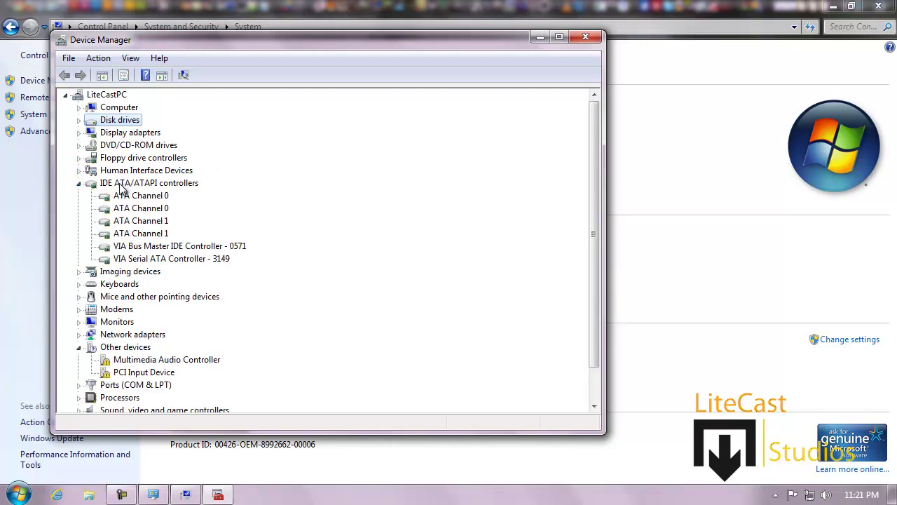
pyautogui.click(80, 183)
pyautogui.click(80, 183)
pyautogui.click(79, 183)
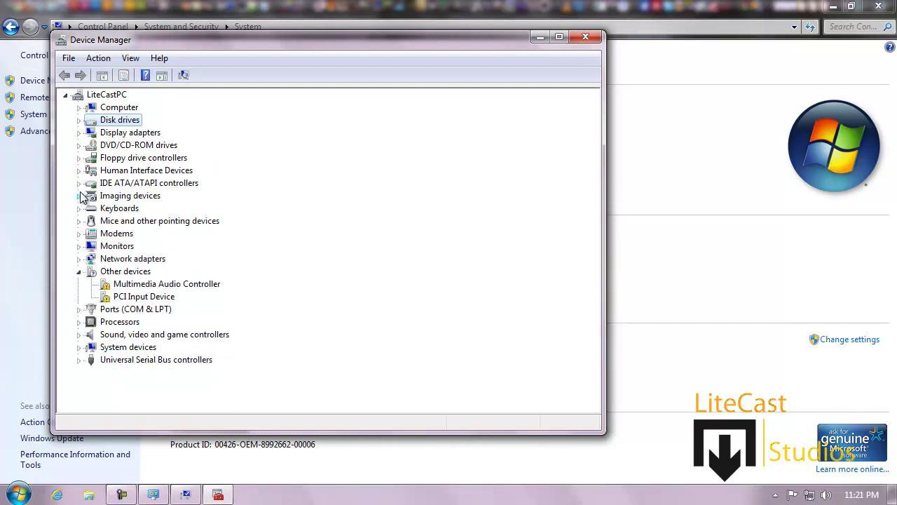
# Check the imaging devices, keyboards, mice, modems and monitors categories in turn, collapsing each one.
pyautogui.click(79, 196)
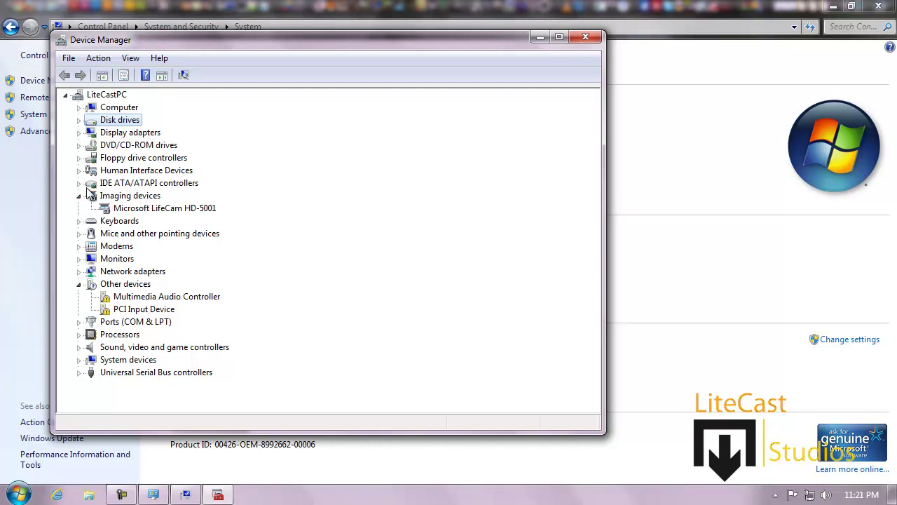
pyautogui.click(79, 195)
pyautogui.click(79, 208)
pyautogui.click(80, 209)
pyautogui.click(80, 221)
pyautogui.click(79, 221)
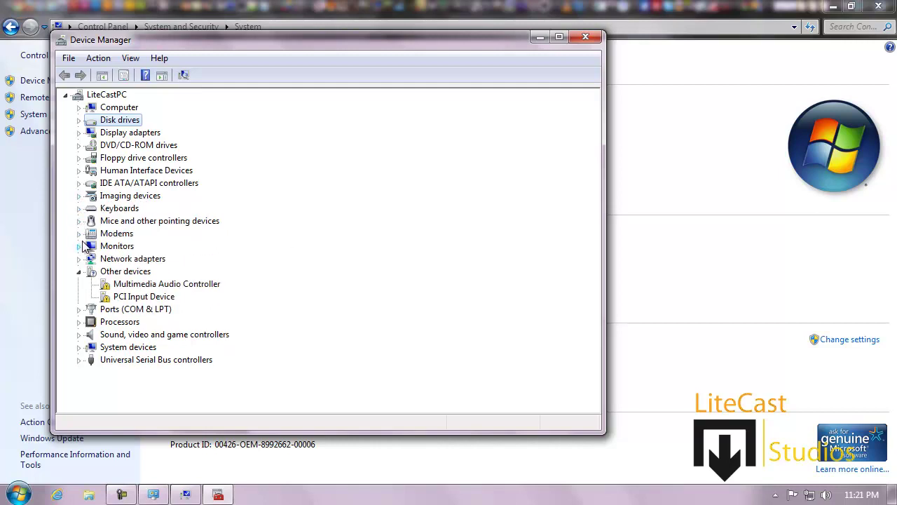
pyautogui.click(79, 233)
pyautogui.click(79, 234)
pyautogui.click(79, 246)
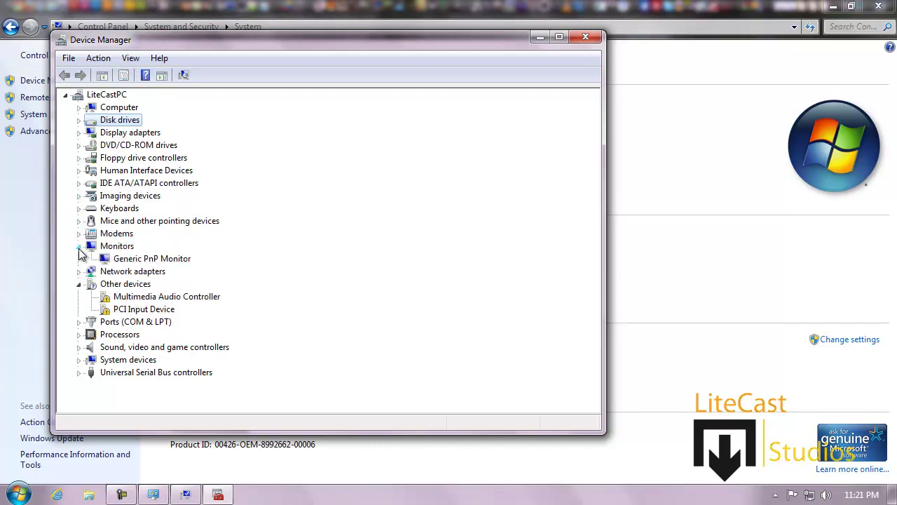
pyautogui.click(79, 246)
# Examine the Hamachi and VIA Rhine II network adapters and the Multimedia Audio Controller, and collapse Network adapters.
pyautogui.click(79, 259)
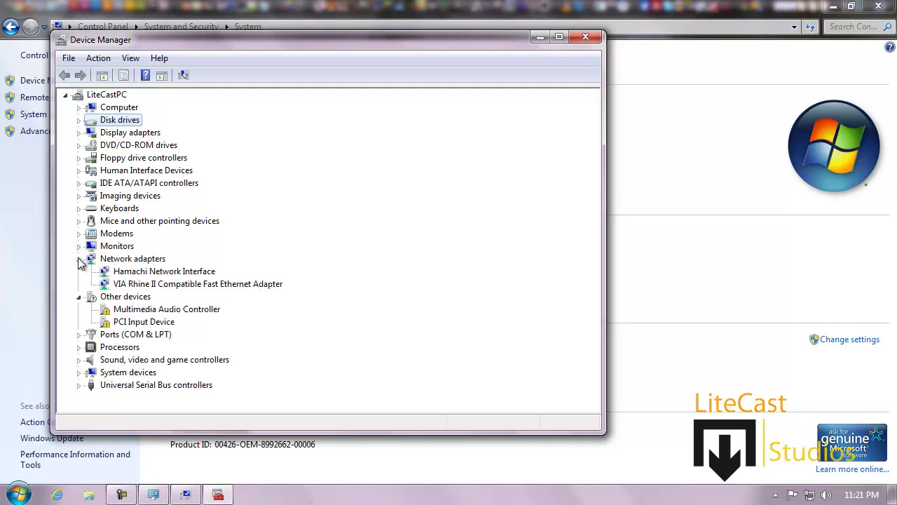
pyautogui.click(173, 285)
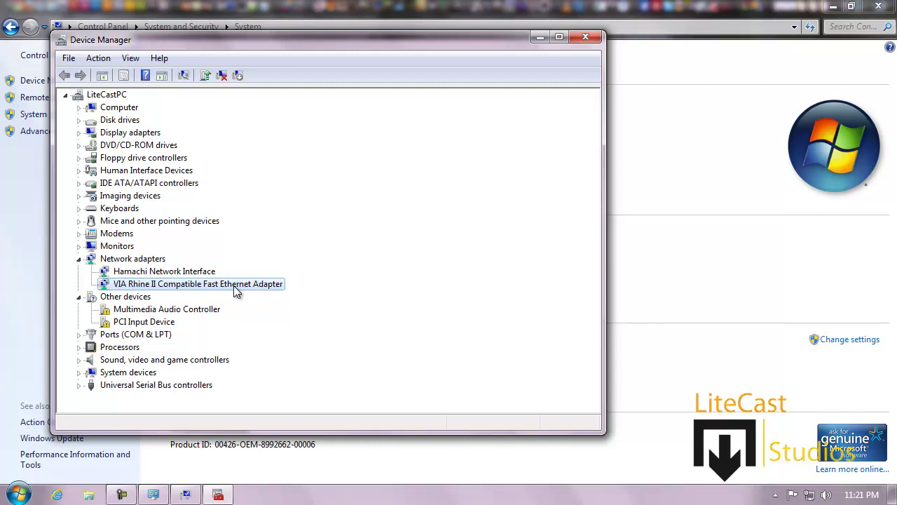
pyautogui.click(175, 273)
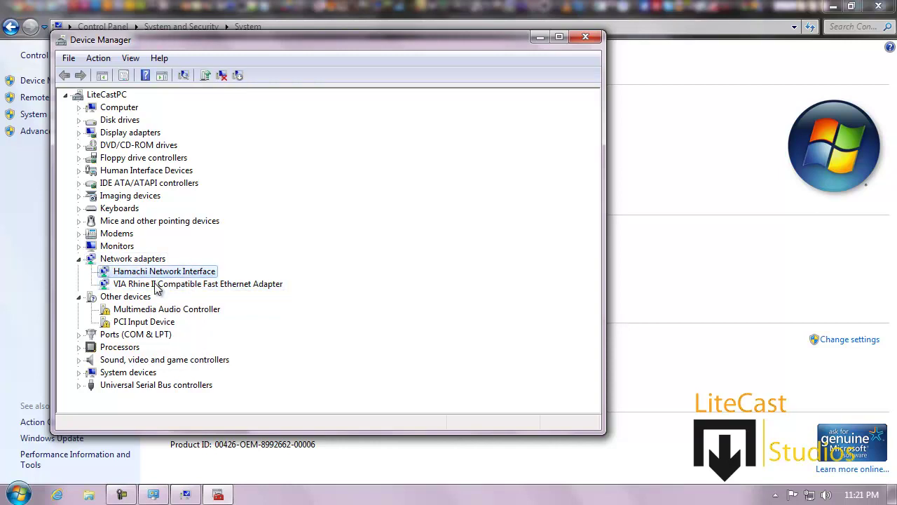
pyautogui.click(156, 284)
pyautogui.click(123, 309)
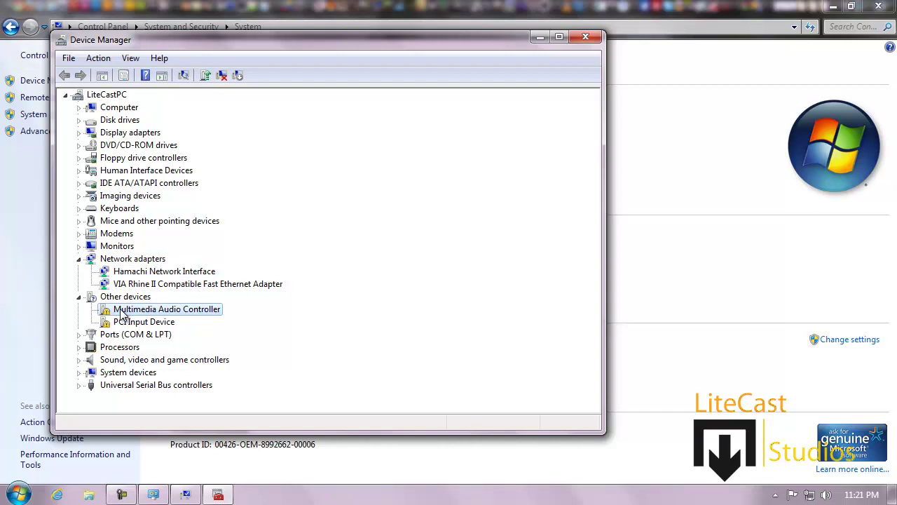
pyautogui.click(79, 260)
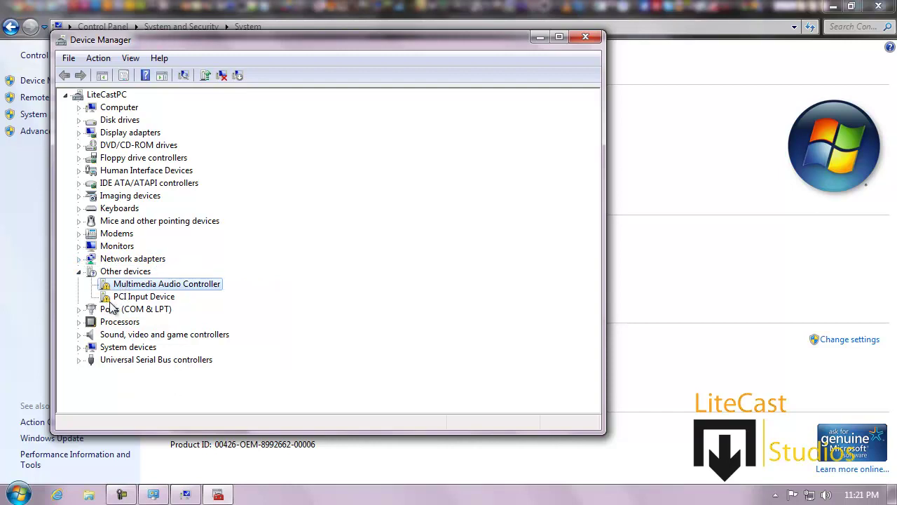
# Start a driver update for the PCI Input Device, browse the computer for a driver folder, and cancel the update.
pyautogui.rightClick(141, 299)
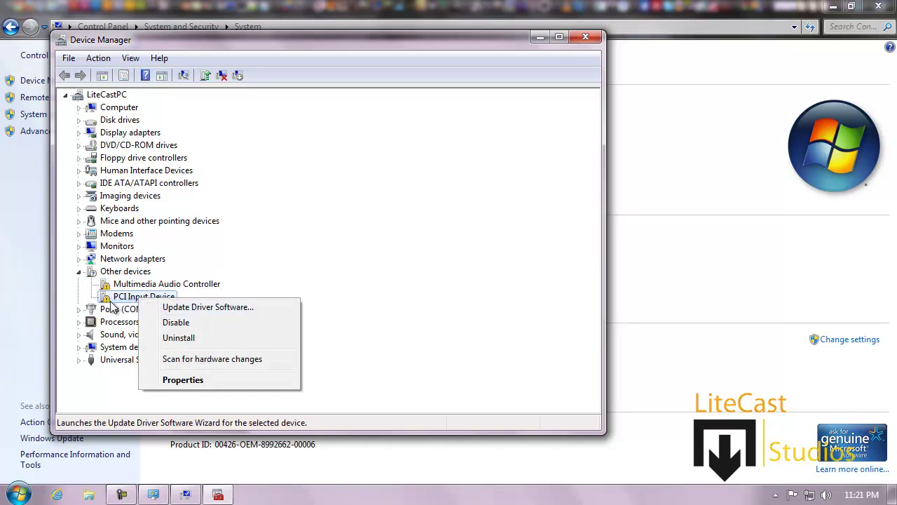
pyautogui.click(175, 307)
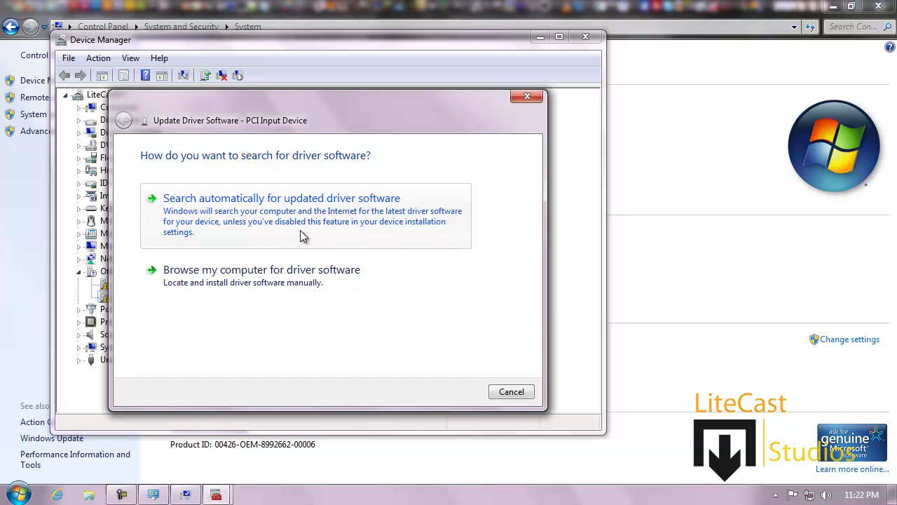
pyautogui.click(346, 283)
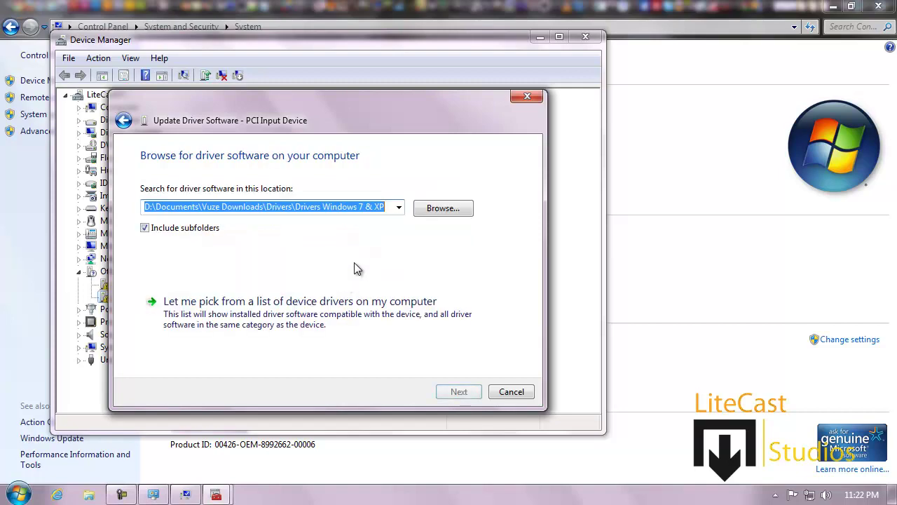
pyautogui.click(442, 219)
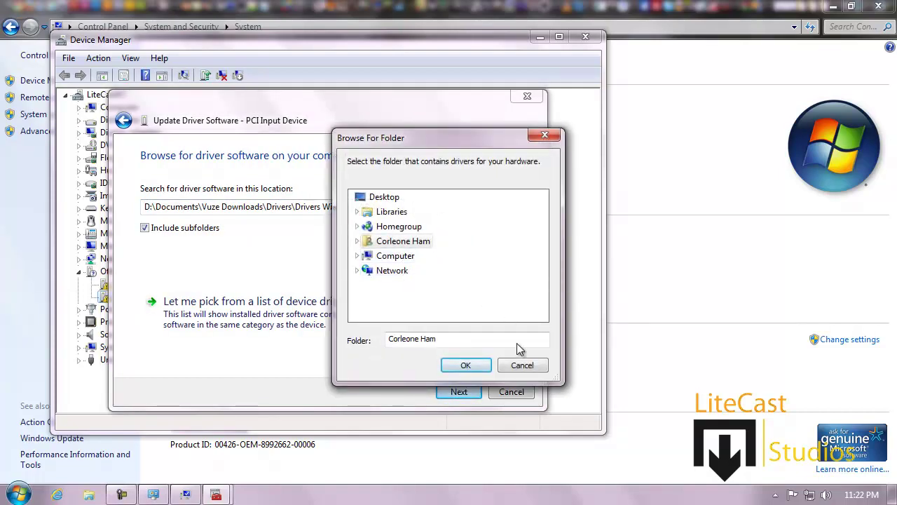
pyautogui.click(522, 365)
pyautogui.click(511, 392)
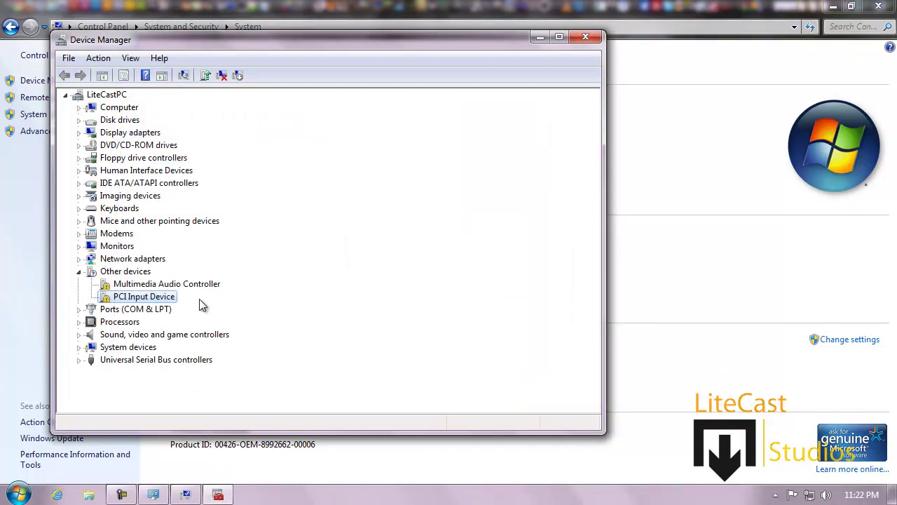
# Collapse Other devices and examine the devices under Ports, Processors, and Sound, video and game controllers.
pyautogui.click(79, 271)
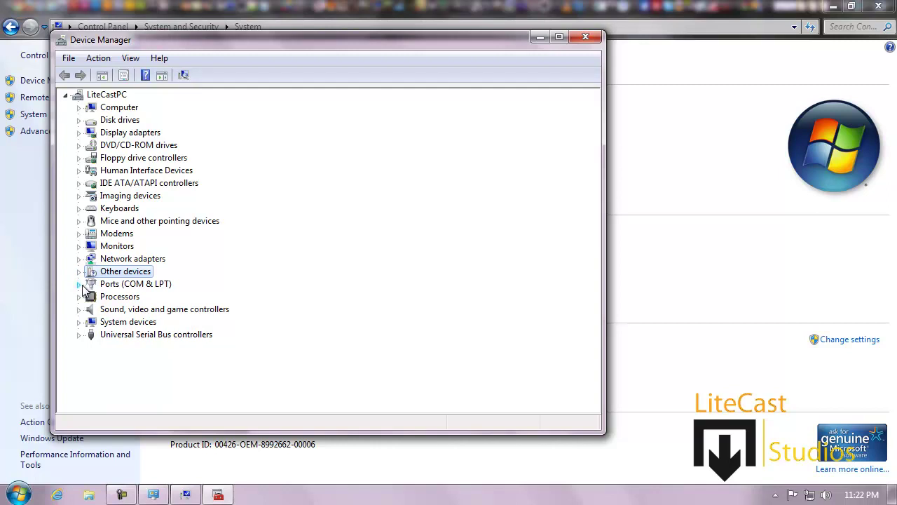
pyautogui.click(78, 284)
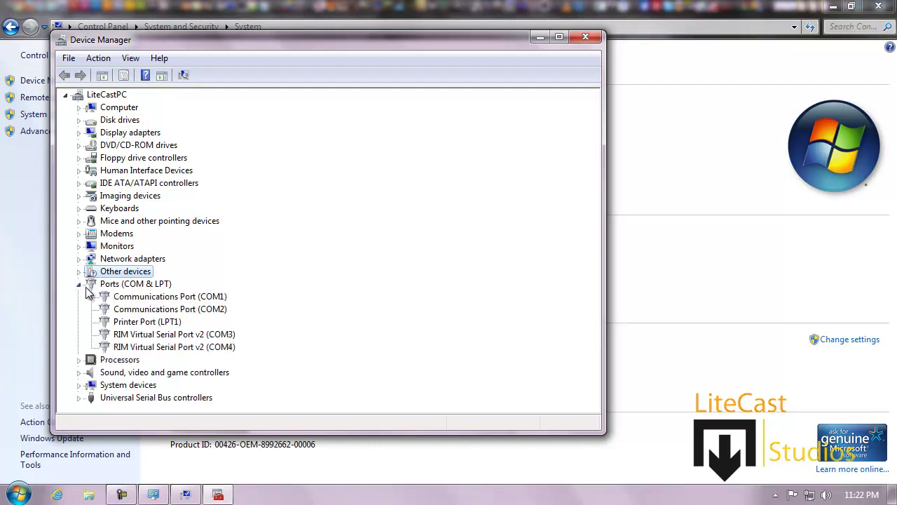
pyautogui.click(78, 284)
pyautogui.click(78, 297)
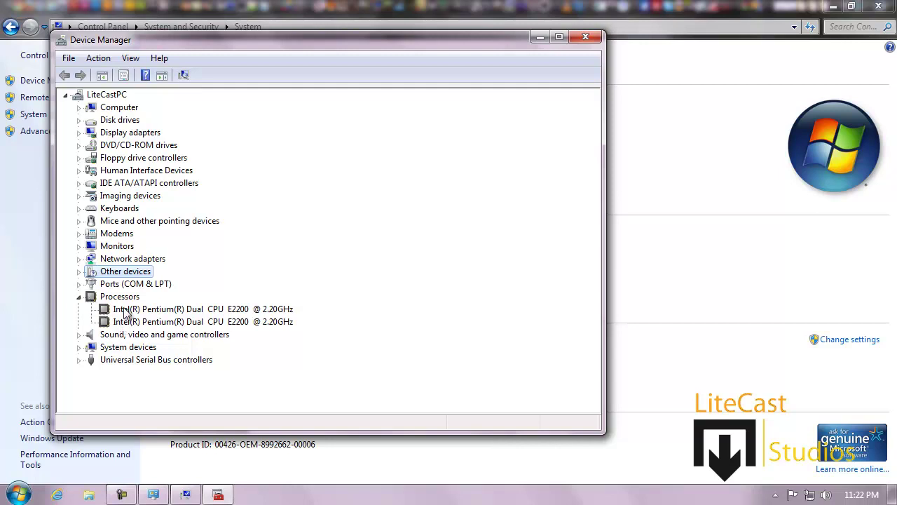
pyautogui.click(78, 297)
pyautogui.click(78, 309)
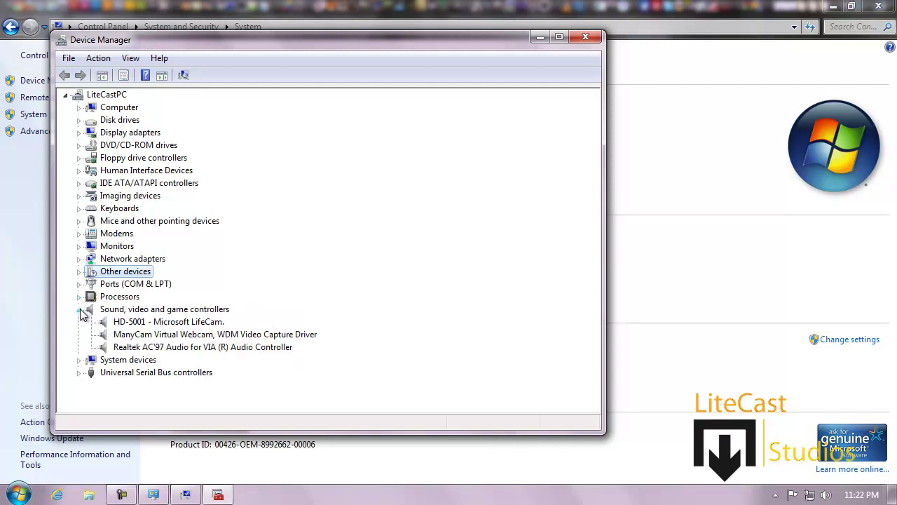
# Collapse Sound, video and game controllers, and examine the devices under System devices and Universal Serial Bus controllers.
pyautogui.click(79, 309)
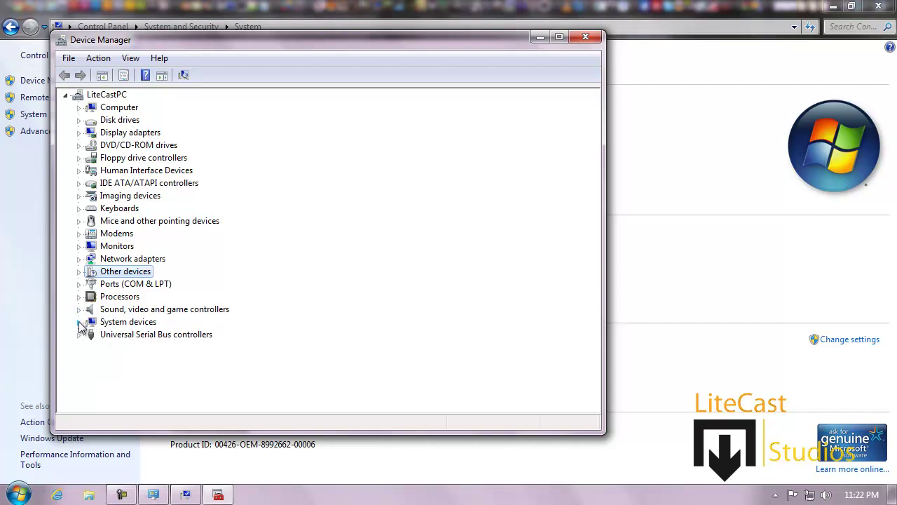
pyautogui.click(78, 322)
pyautogui.scroll(3, 79, 301)
pyautogui.click(79, 206)
pyautogui.click(79, 334)
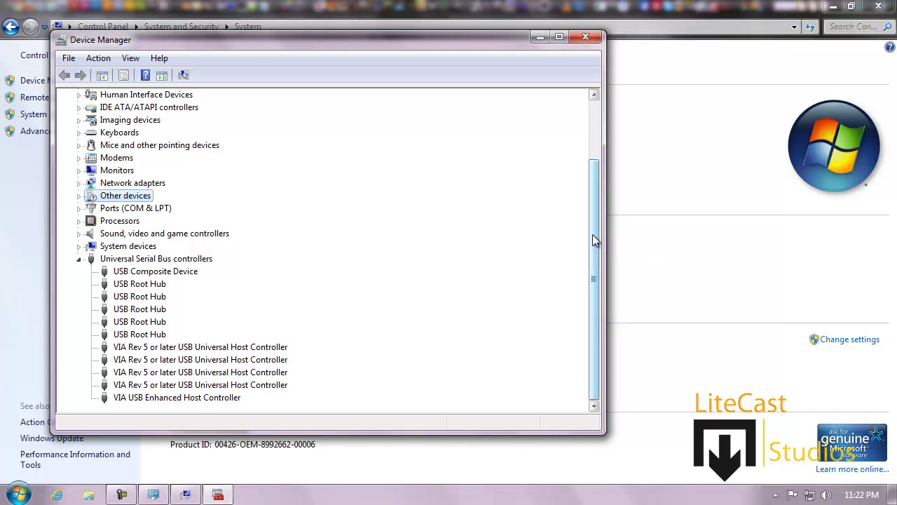
pyautogui.moveTo(593, 234); pyautogui.dragTo(592, 225)
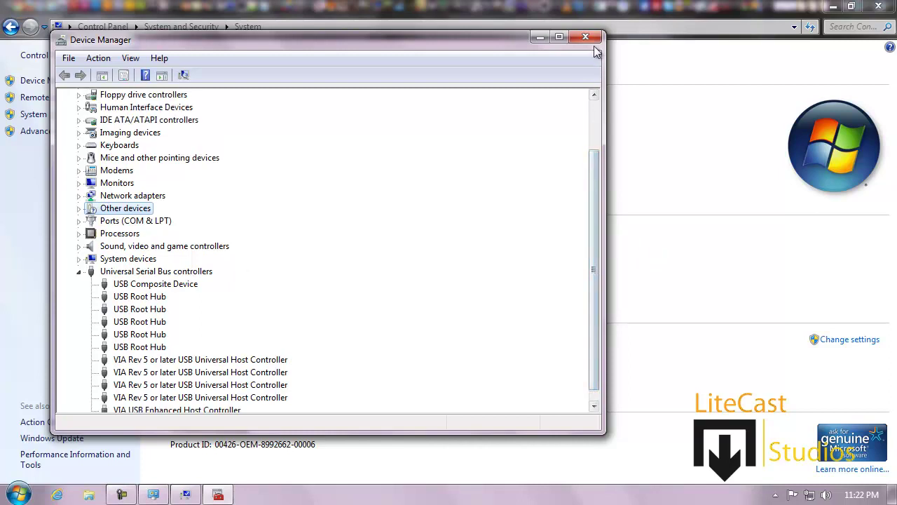
# Close Device Manager, the System Properties dialog and the System window to return to the desktop.
pyautogui.moveTo(259, 40); pyautogui.dragTo(332, 40)
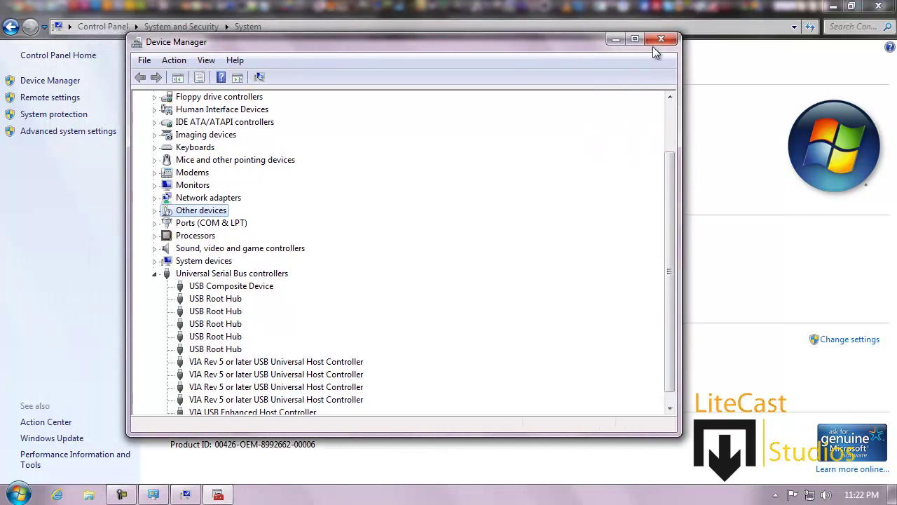
pyautogui.click(659, 38)
pyautogui.click(415, 90)
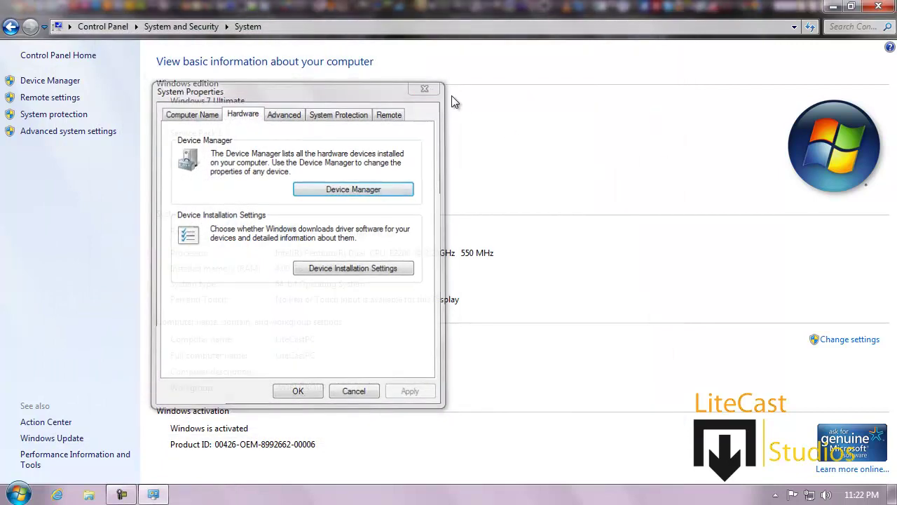
pyautogui.click(879, 7)
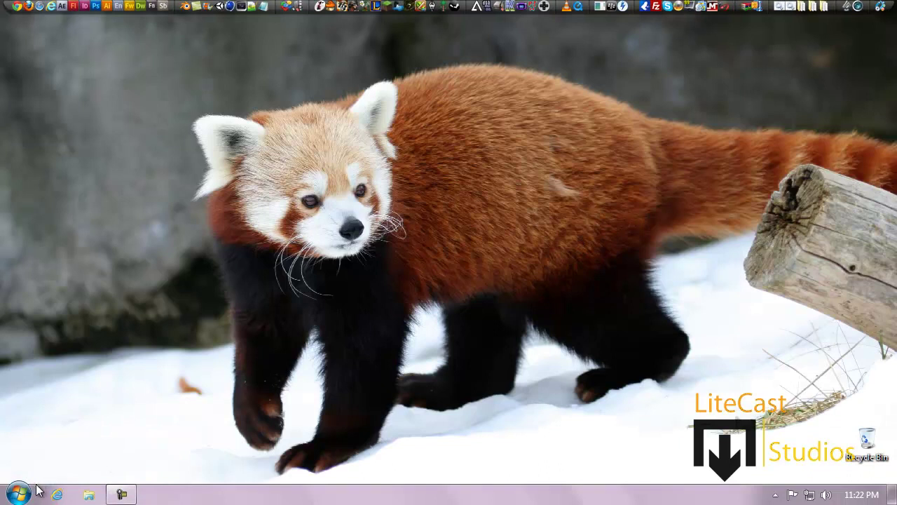
# Search the computer's programs for dxdiag.
pyautogui.click(20, 495)
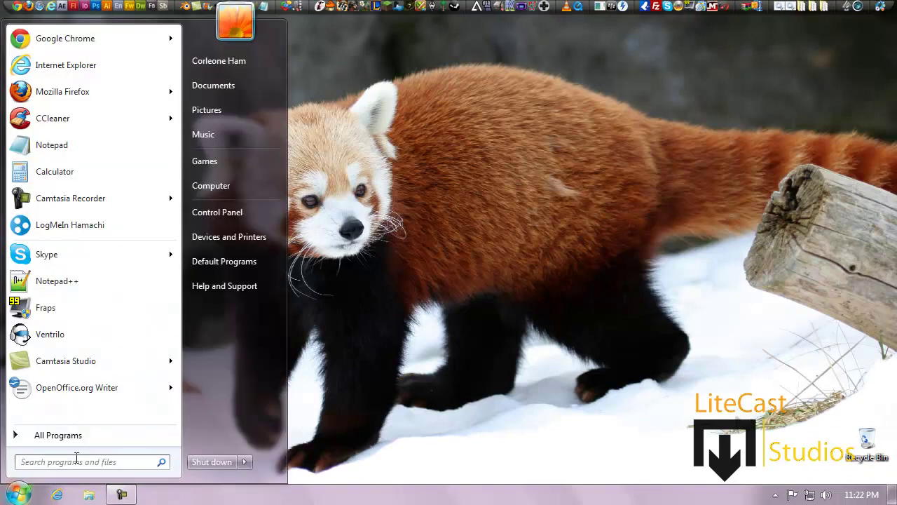
pyautogui.click(76, 460)
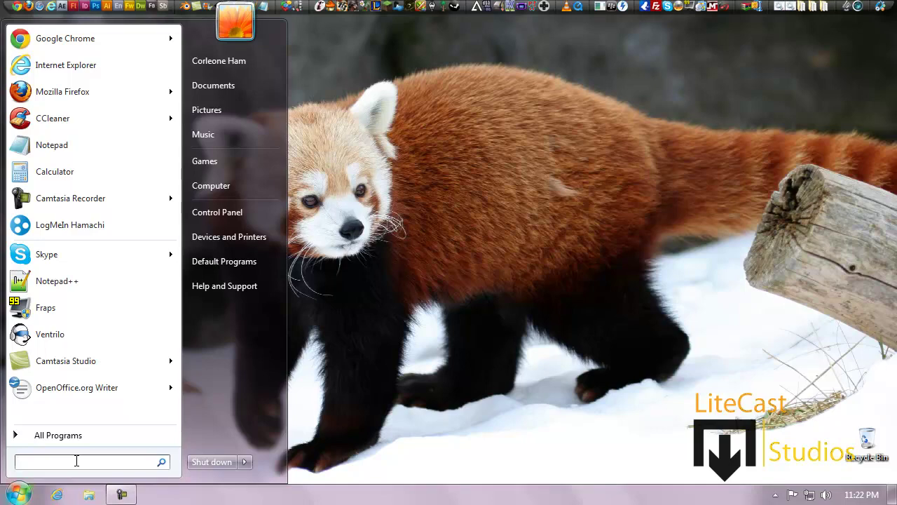
pyautogui.write('dx')
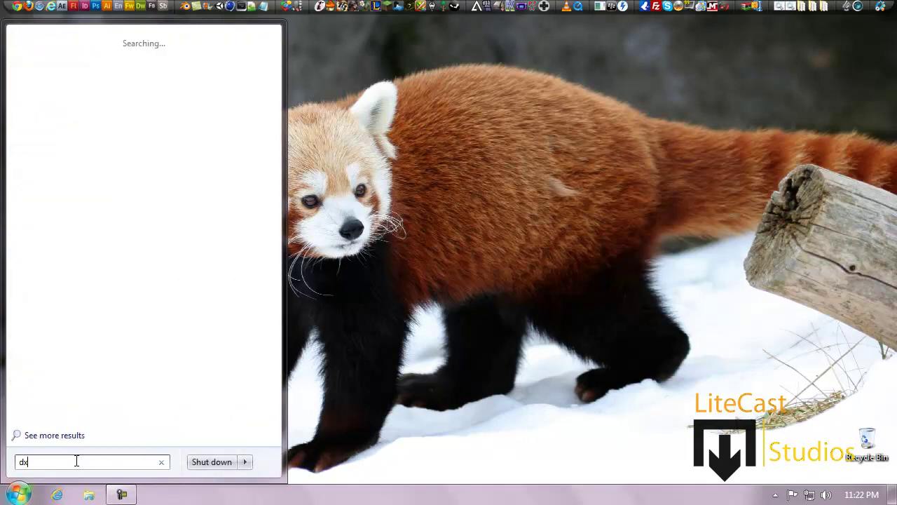
pyautogui.write('di')
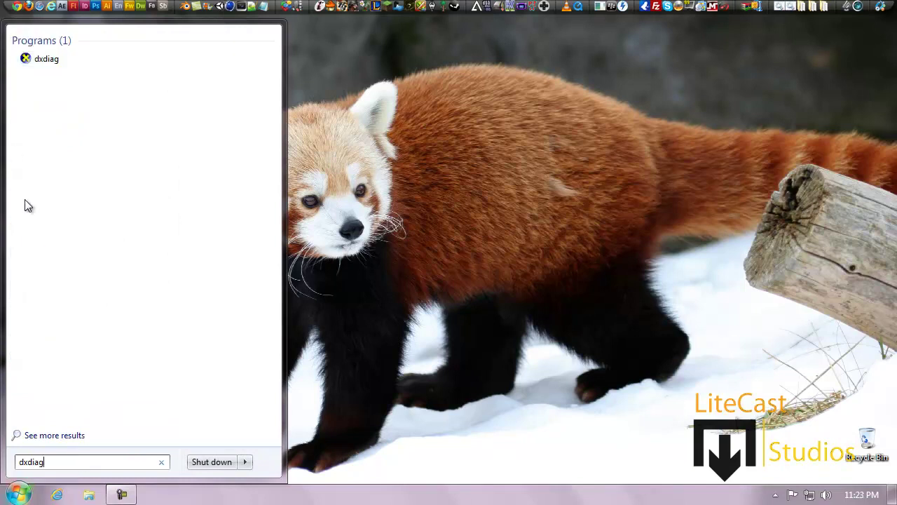
pyautogui.write('ag')
# Replace the program search with cmd and open the Command Prompt.
pyautogui.moveTo(118, 464); pyautogui.dragTo(9, 470)
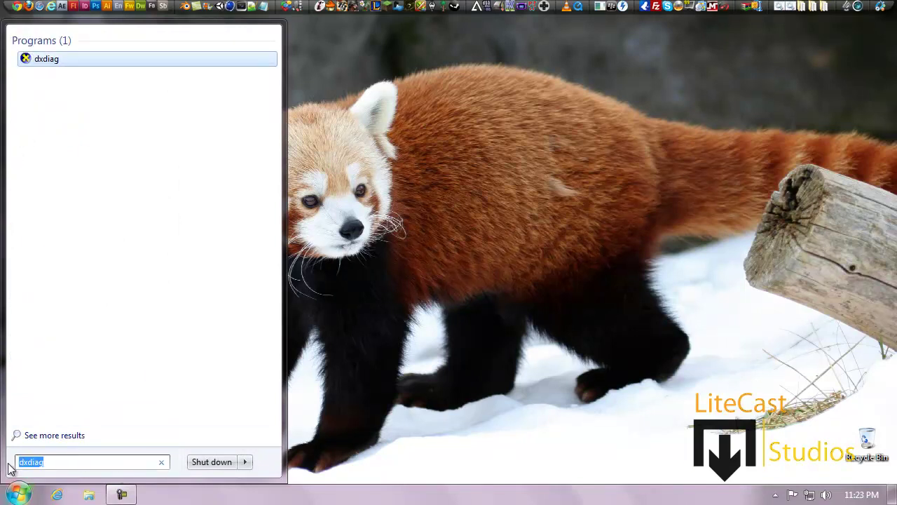
pyautogui.write('c')
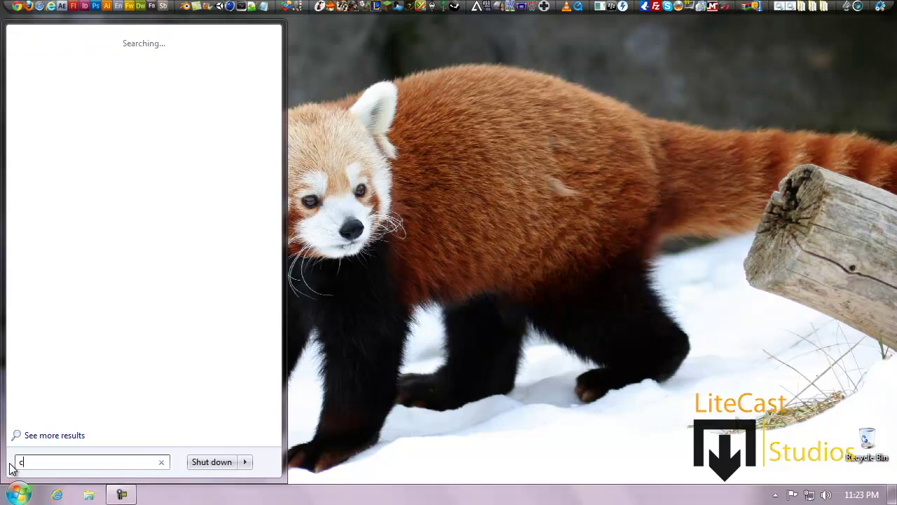
pyautogui.write('md')
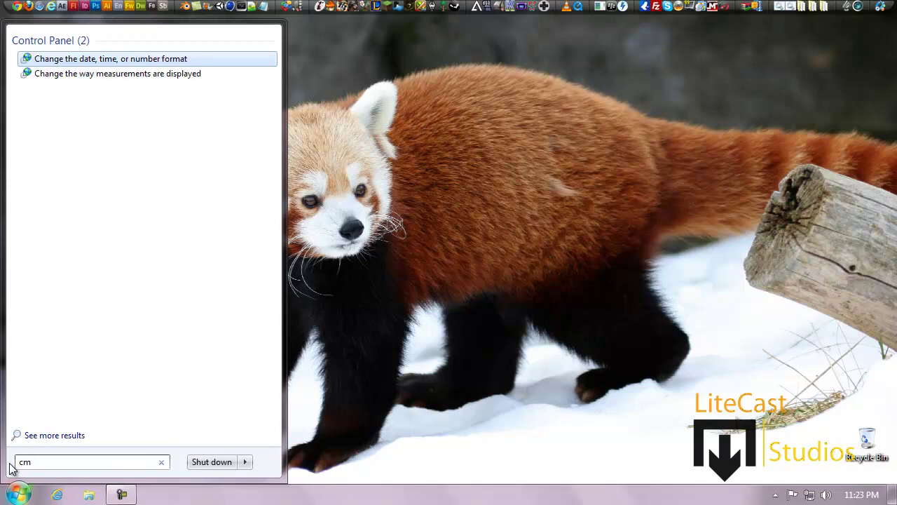
pyautogui.press('Return')
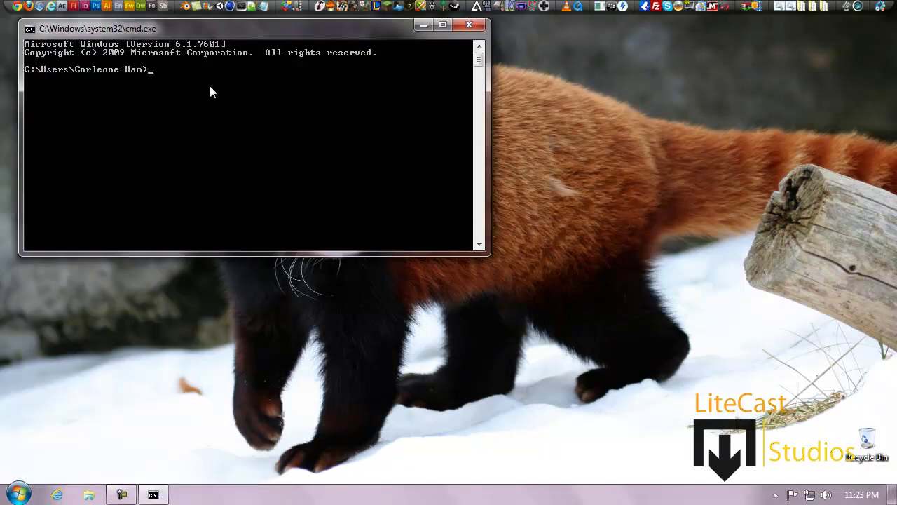
# Run dxdiag from the Command Prompt to start the DirectX Diagnostic Tool, and close the Command Prompt.
pyautogui.moveTo(204, 31); pyautogui.dragTo(281, 39)
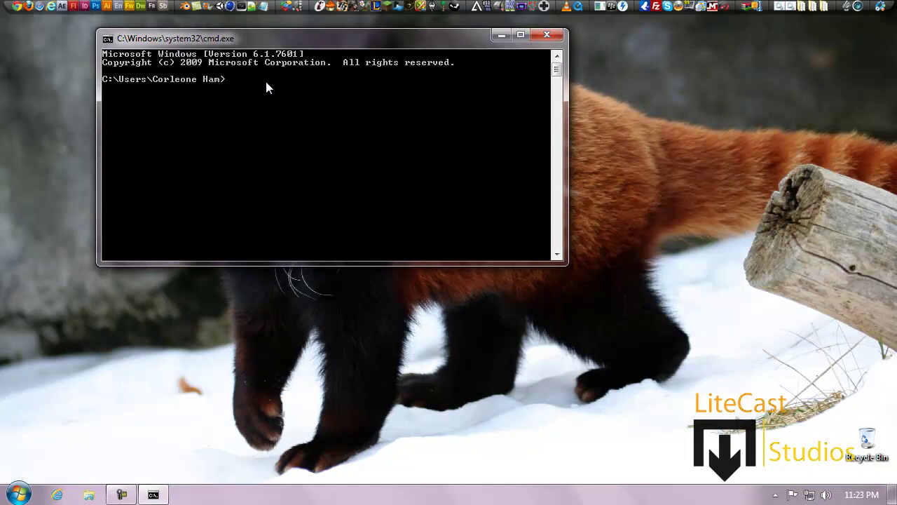
pyautogui.write('dia')
pyautogui.press('BackSpace')
pyautogui.write('xdiag')
pyautogui.press('Return')
pyautogui.click(546, 39)
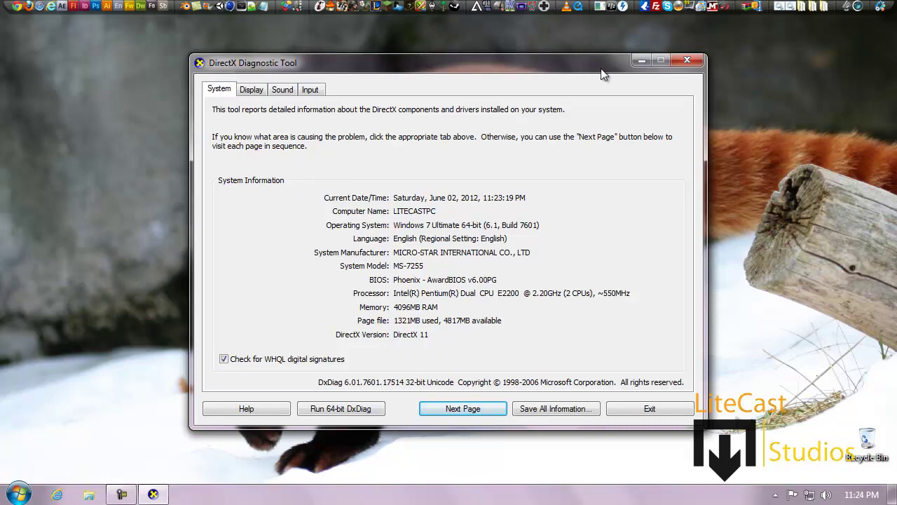
# Review the Display, Sound and Input pages of the DirectX Diagnostic Tool, and go through all pages again starting from System.
pyautogui.click(252, 92)
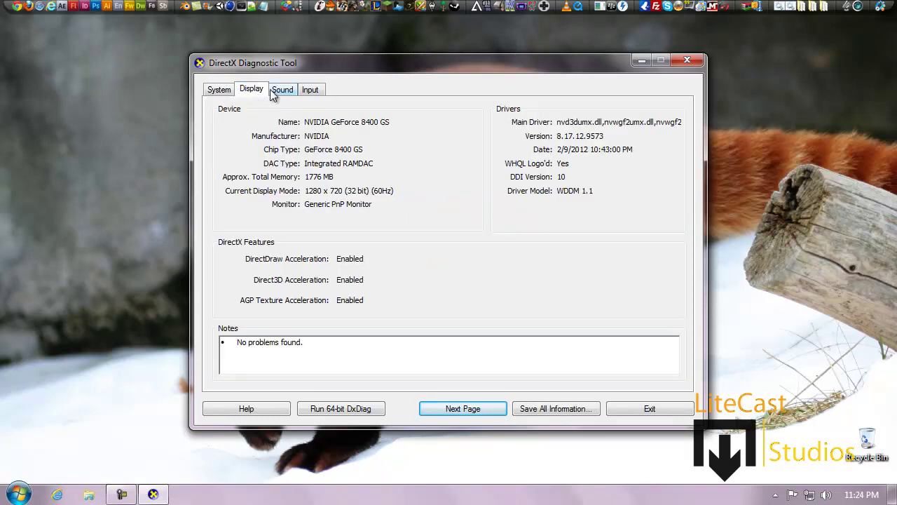
pyautogui.click(281, 94)
pyautogui.click(259, 95)
pyautogui.click(279, 94)
pyautogui.click(319, 92)
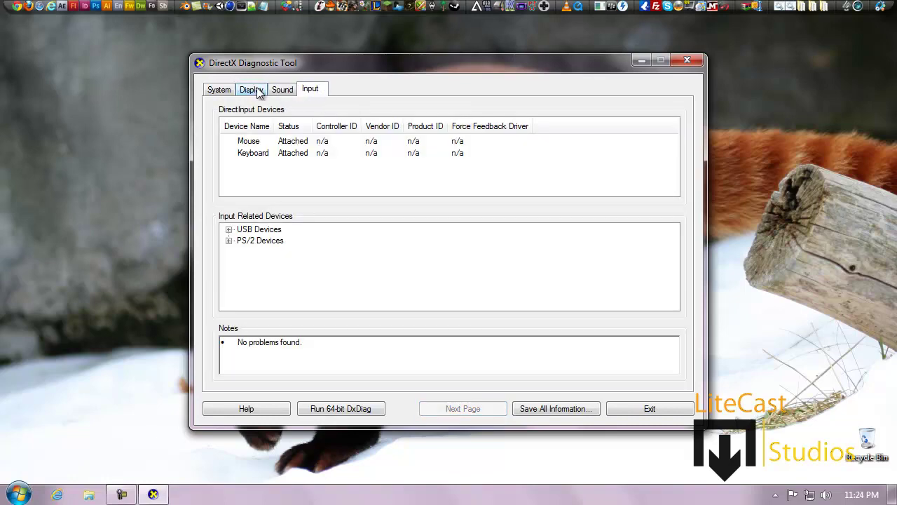
pyautogui.click(218, 90)
pyautogui.click(485, 408)
pyautogui.click(486, 408)
pyautogui.click(485, 408)
# Start saving all diagnostic information to a text file, cancel the save, and close the DirectX Diagnostic Tool.
pyautogui.click(540, 409)
pyautogui.scroll(-1, 630, 249)
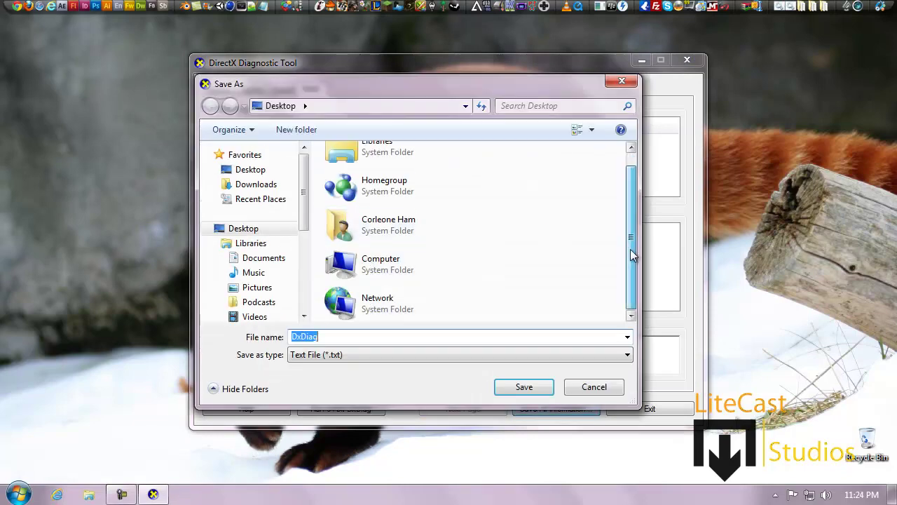
pyautogui.click(621, 81)
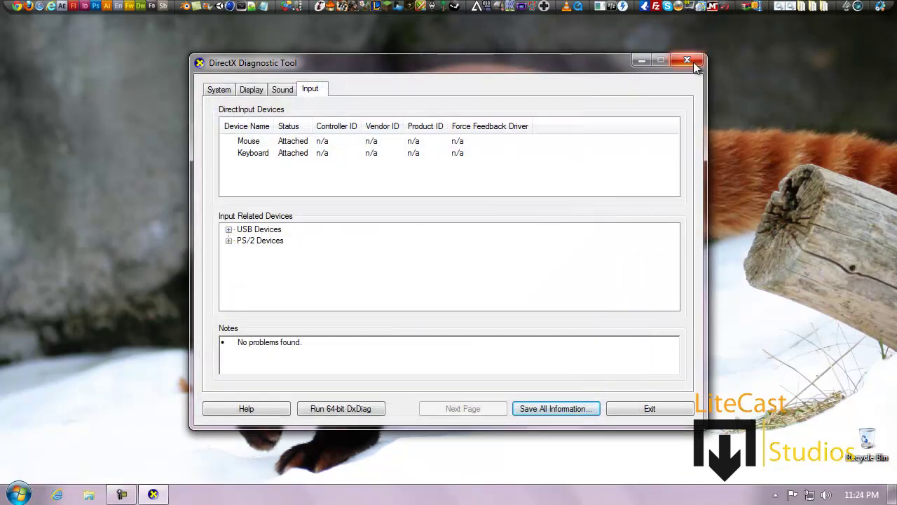
pyautogui.click(687, 61)
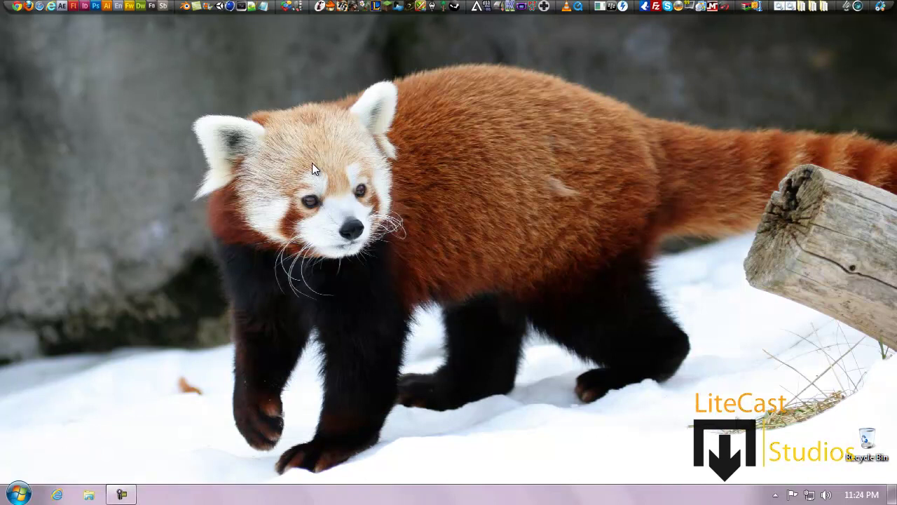
# Open Piriform Speccy and examine the hardware summary and the Operating System details through to the scheduler entries.
pyautogui.click(298, 7)
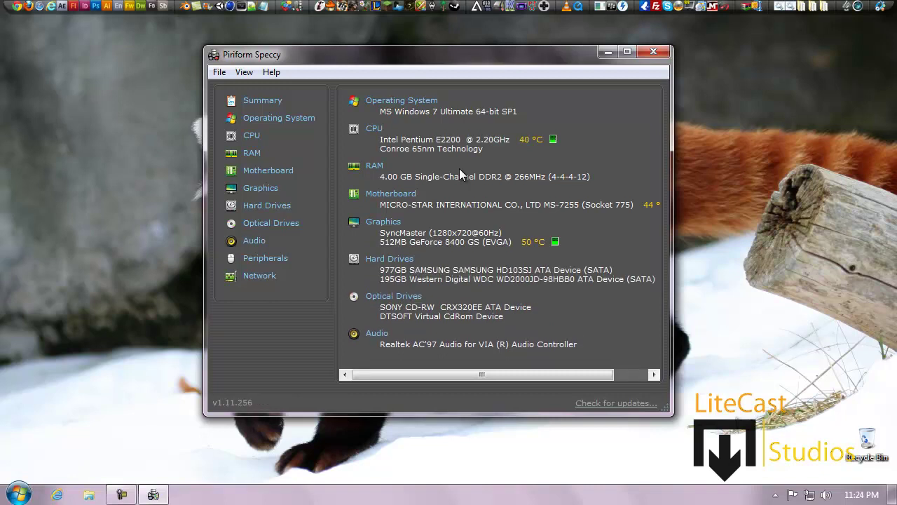
pyautogui.moveTo(582, 54); pyautogui.dragTo(594, 49)
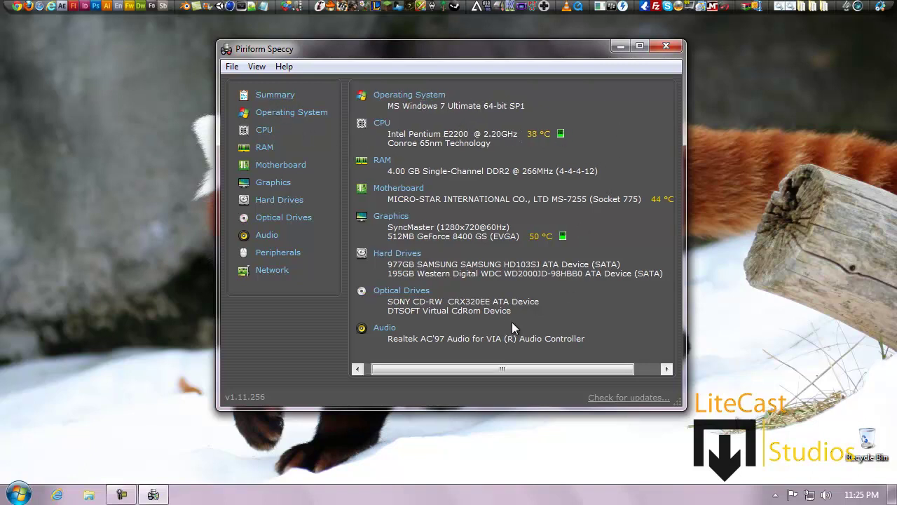
pyautogui.click(306, 116)
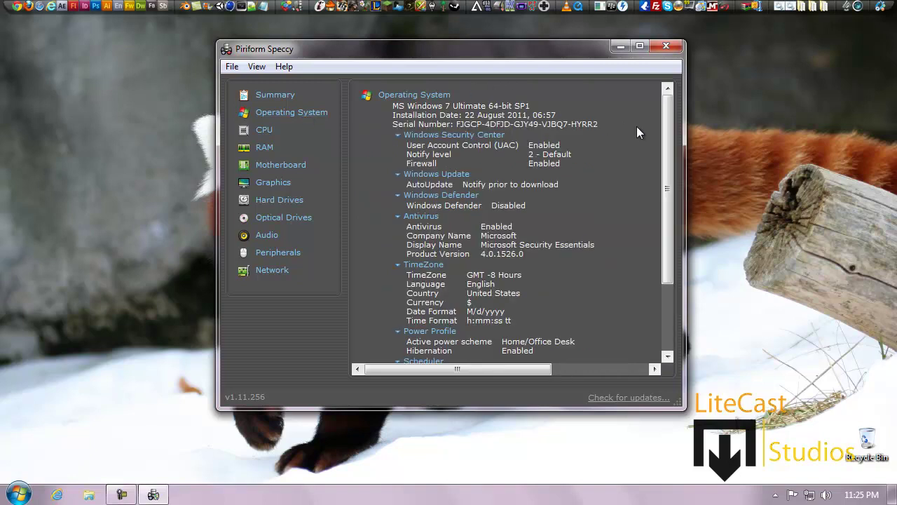
pyautogui.moveTo(668, 105); pyautogui.dragTo(670, 192)
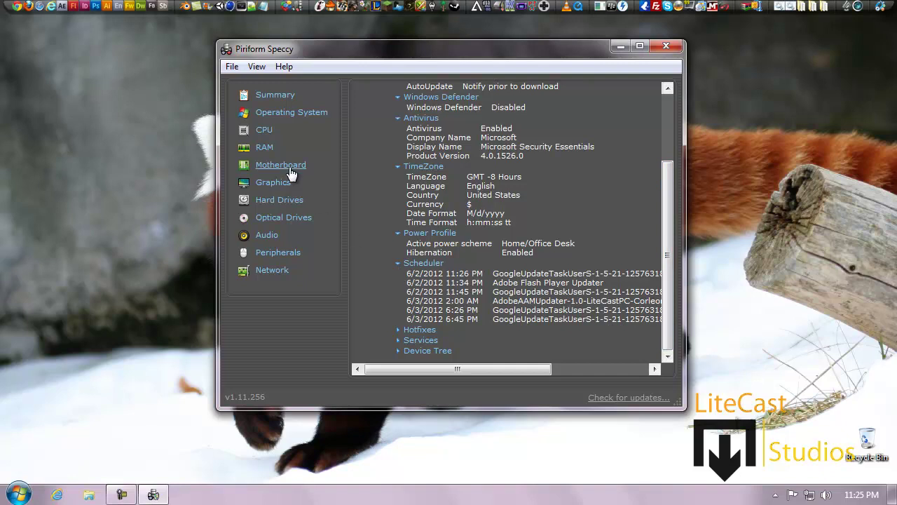
# Examine the processor's specifications, speeds, temperature and caches in the CPU details.
pyautogui.click(262, 131)
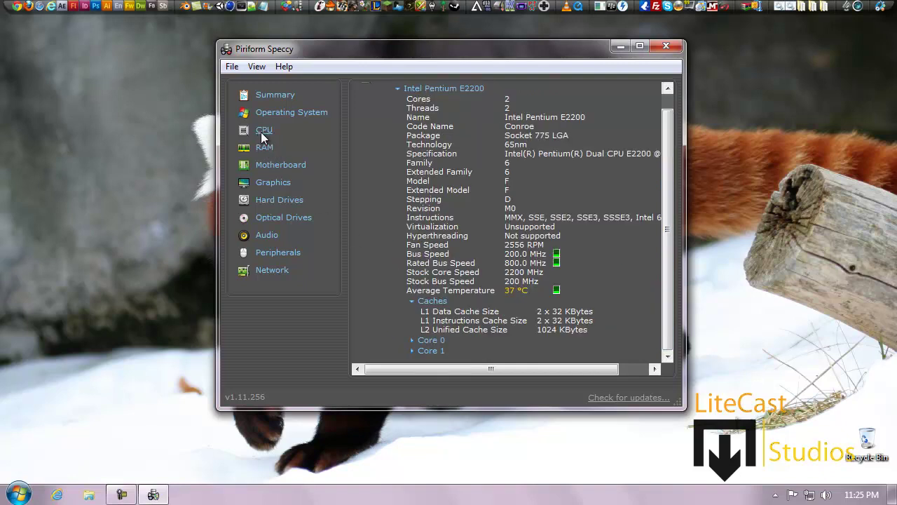
pyautogui.scroll(1, 669, 94)
pyautogui.scroll(-1, 665, 166)
# Examine the RAM details, expanding and collapsing the SPD information of Slot #1 and Slot #2 in turn.
pyautogui.click(263, 148)
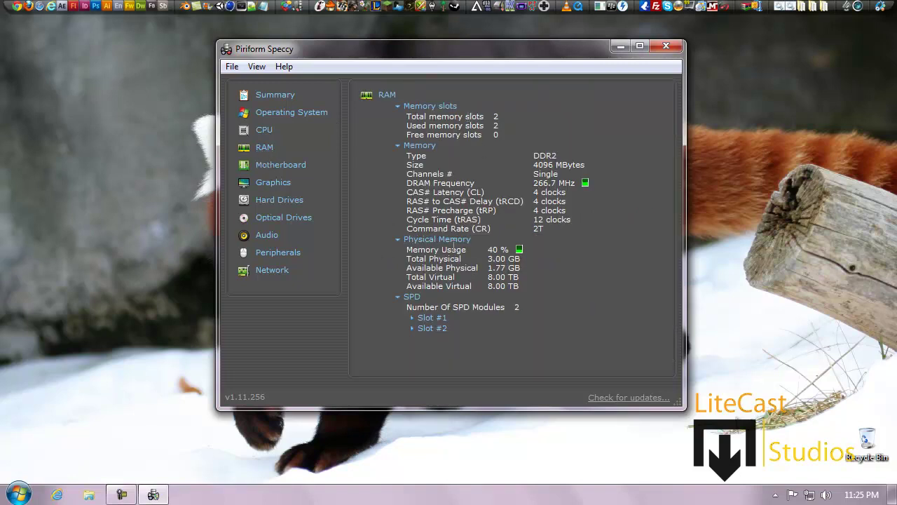
pyautogui.click(412, 318)
pyautogui.scroll(-5, 413, 324)
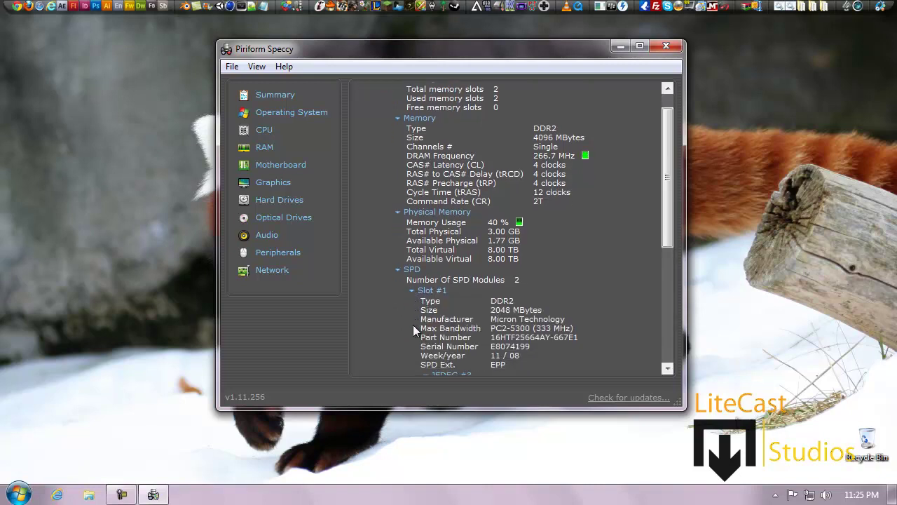
pyautogui.click(412, 199)
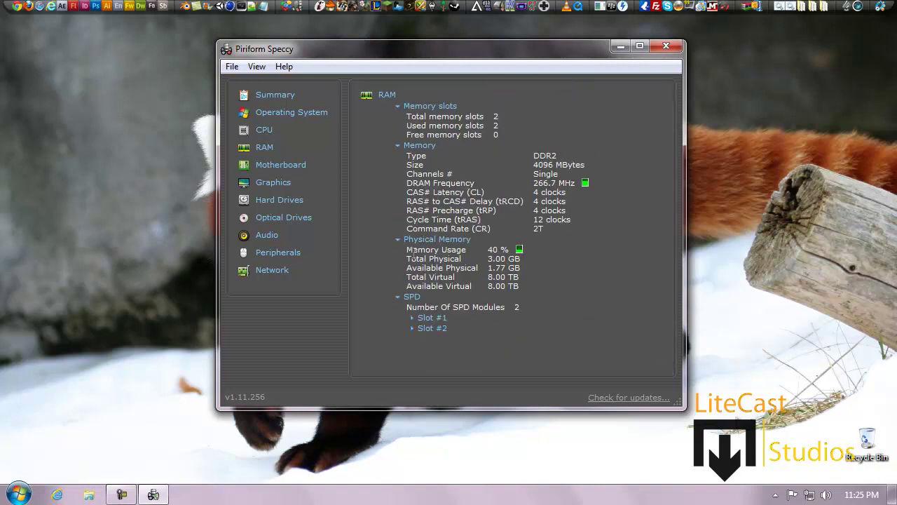
pyautogui.click(411, 327)
pyautogui.scroll(-1, 414, 308)
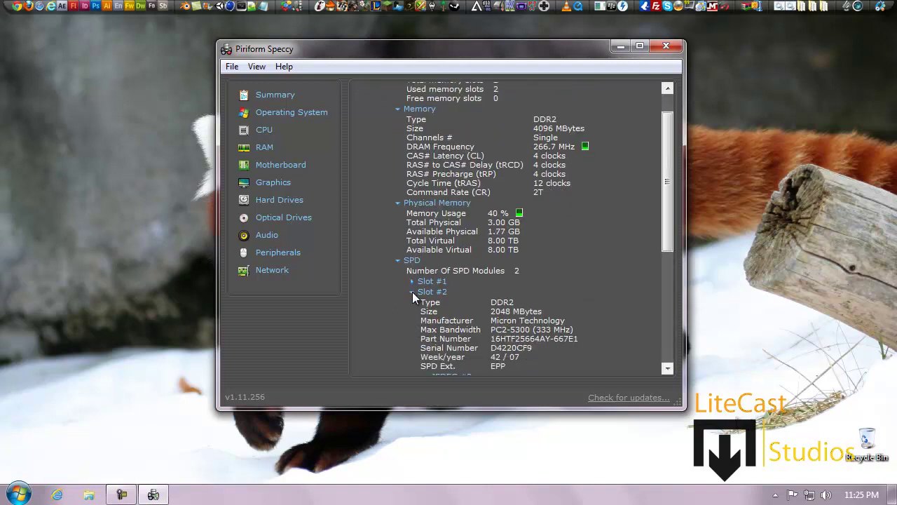
pyautogui.click(412, 292)
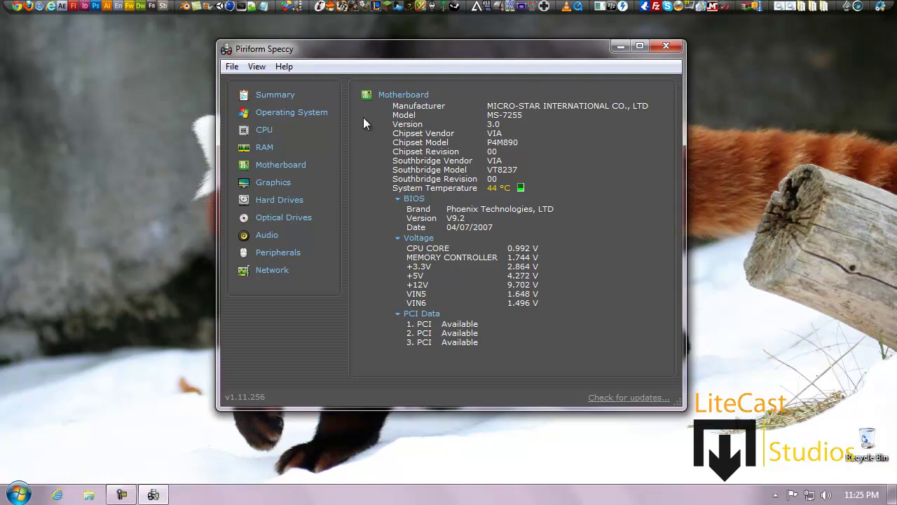
# Check the Motherboard details, collapsing and re-expanding the BIOS section, and review the Graphics details.
pyautogui.click(397, 200)
pyautogui.click(397, 200)
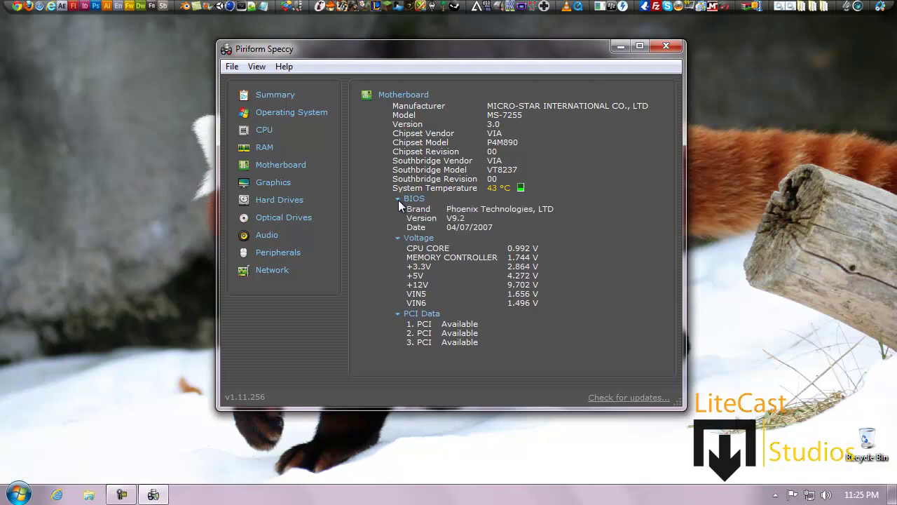
pyautogui.click(276, 186)
pyautogui.scroll(-3, 280, 219)
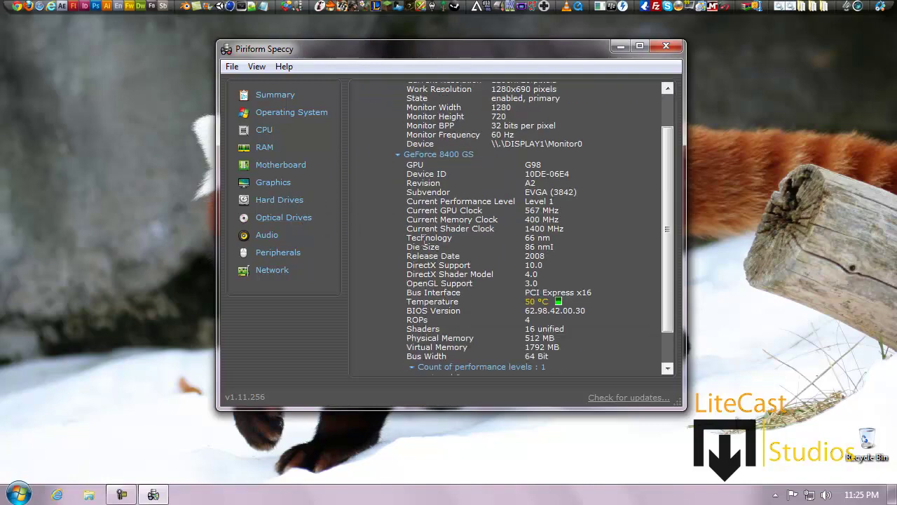
# Check the Hard Drives, Optical Drives, Audio and Peripherals details in turn.
pyautogui.click(268, 204)
pyautogui.click(273, 218)
pyautogui.click(267, 235)
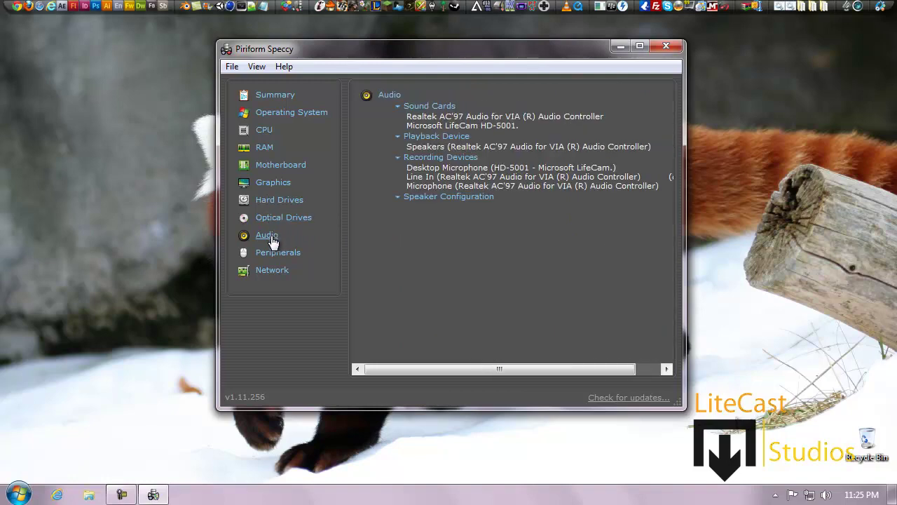
pyautogui.click(279, 254)
# Review the Network details down to the adapters list and network shares, and close Speccy.
pyautogui.click(278, 270)
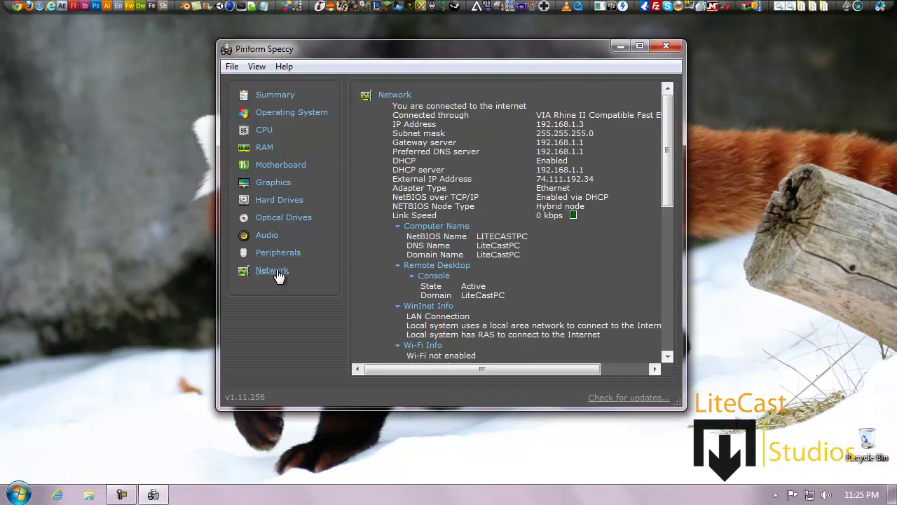
pyautogui.moveTo(671, 145); pyautogui.dragTo(676, 286)
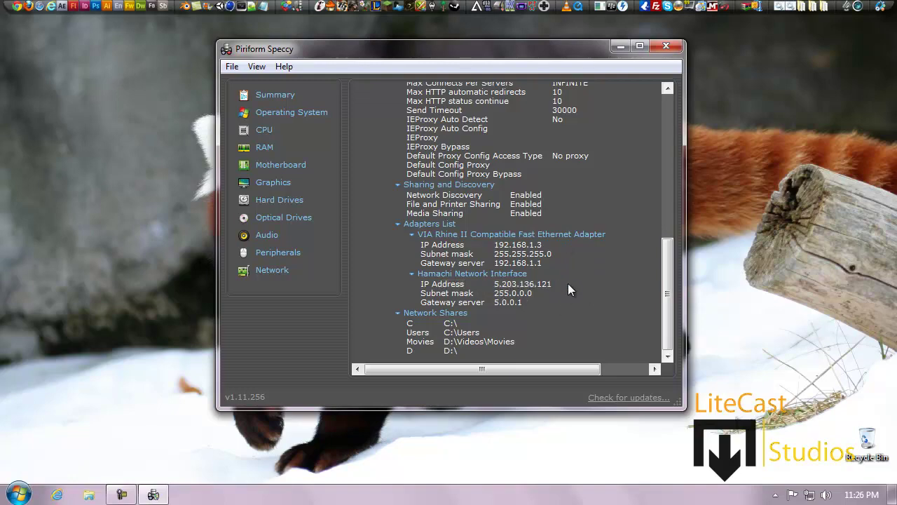
pyautogui.click(666, 47)
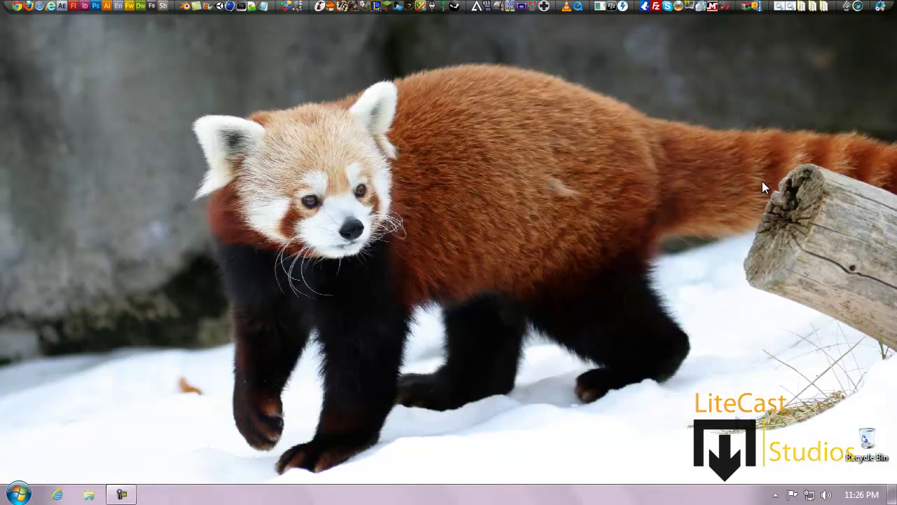